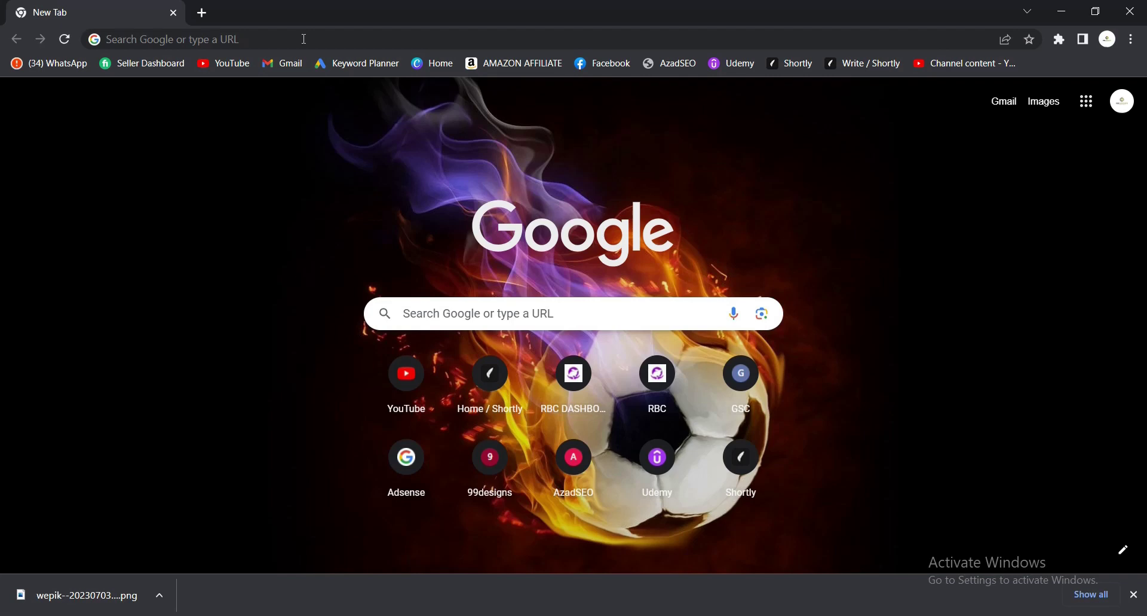
# Go to the freepik.com website.
pyautogui.click(304, 39)
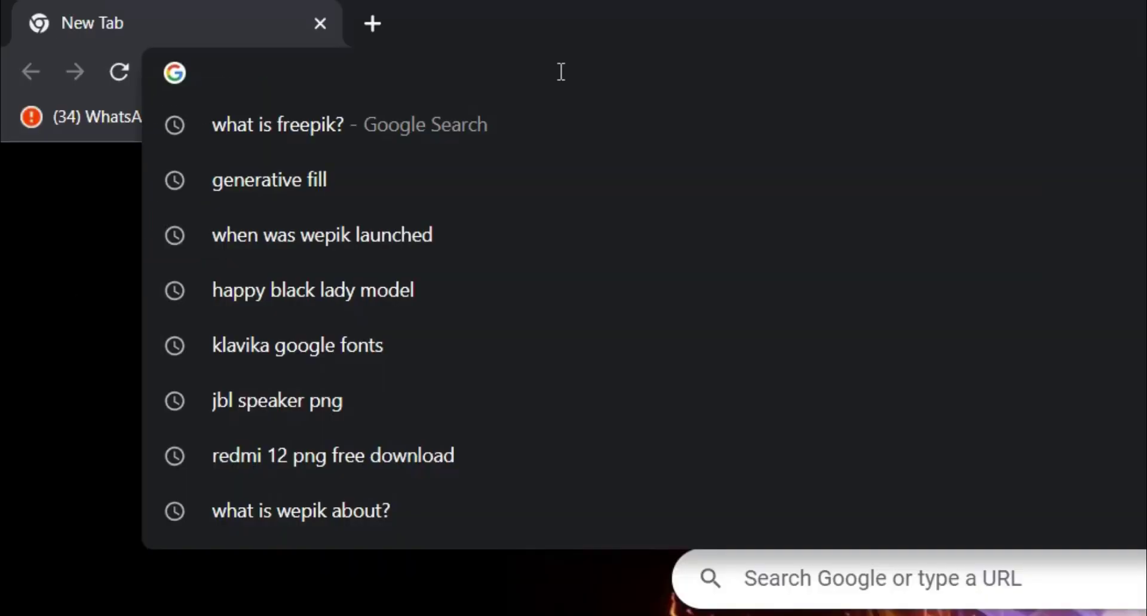
pyautogui.write('fe')
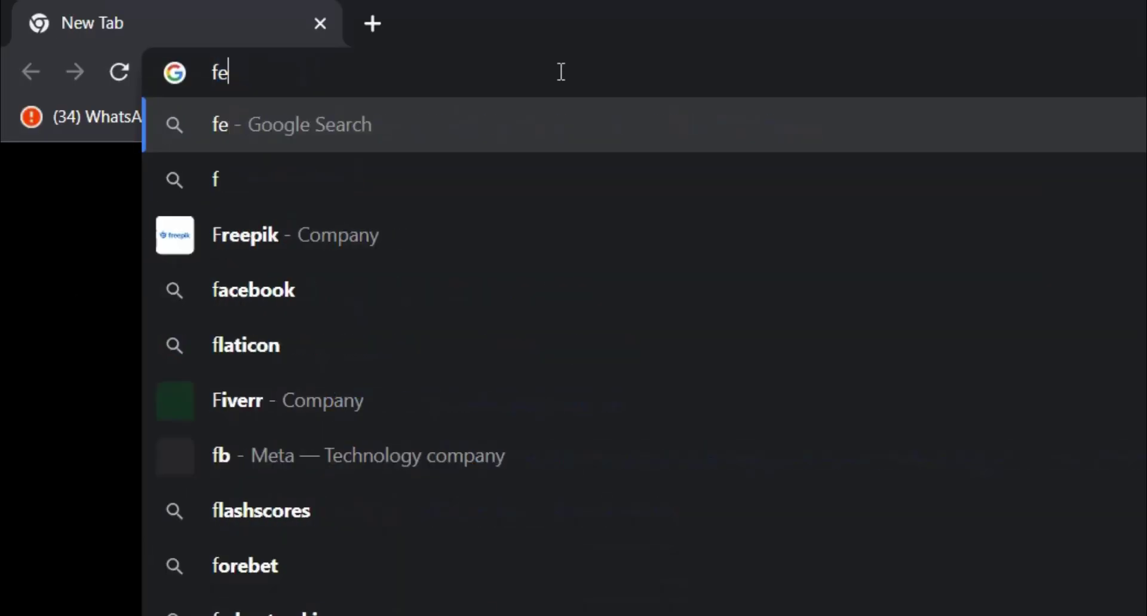
pyautogui.press('BackSpace')
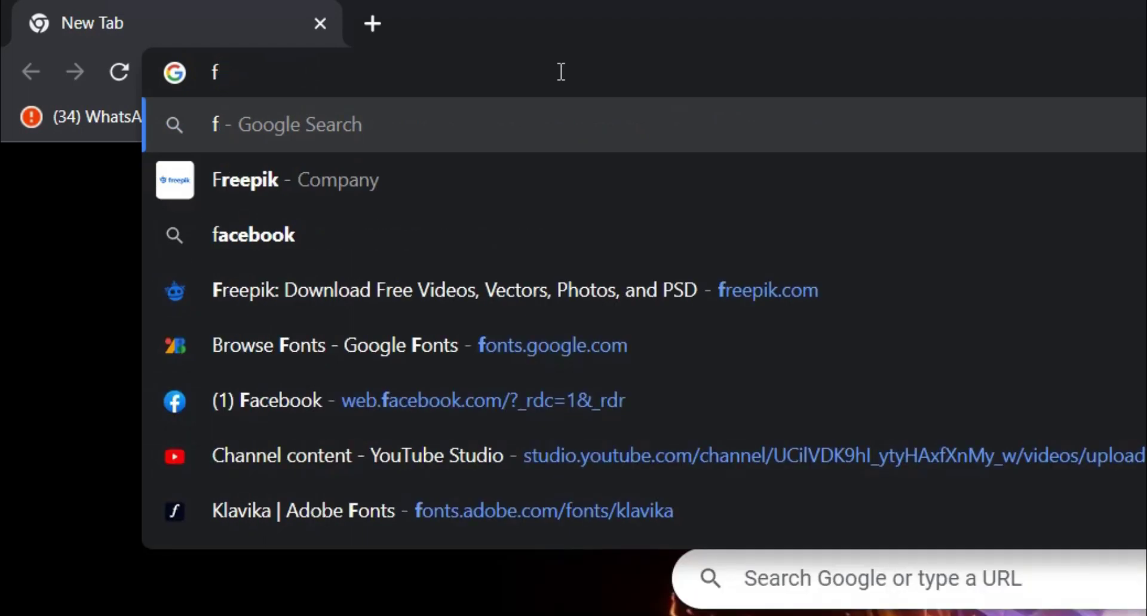
pyautogui.write('reepik.com')
pyautogui.press('Return')
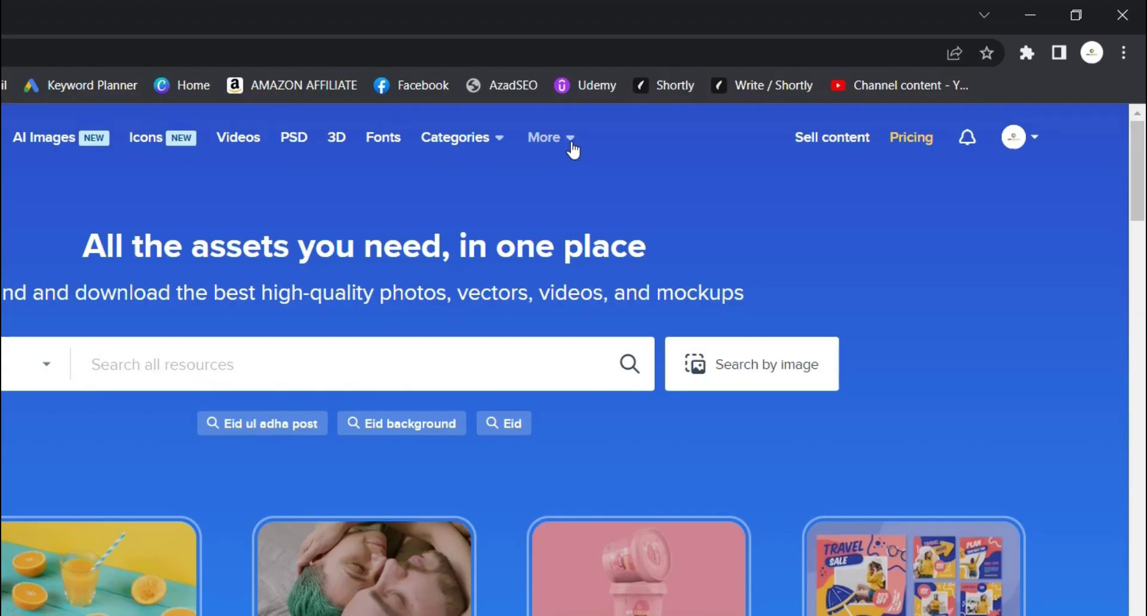
# Open the Wepik tool from the Freepik site and go to its projects page.
pyautogui.click(721, 113)
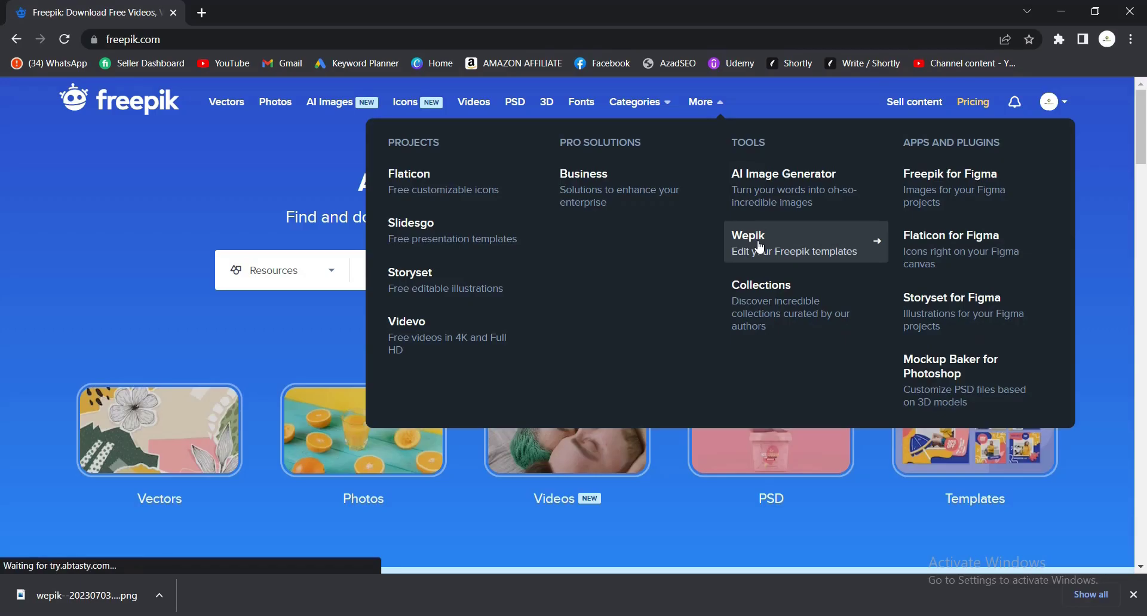
pyautogui.click(761, 247)
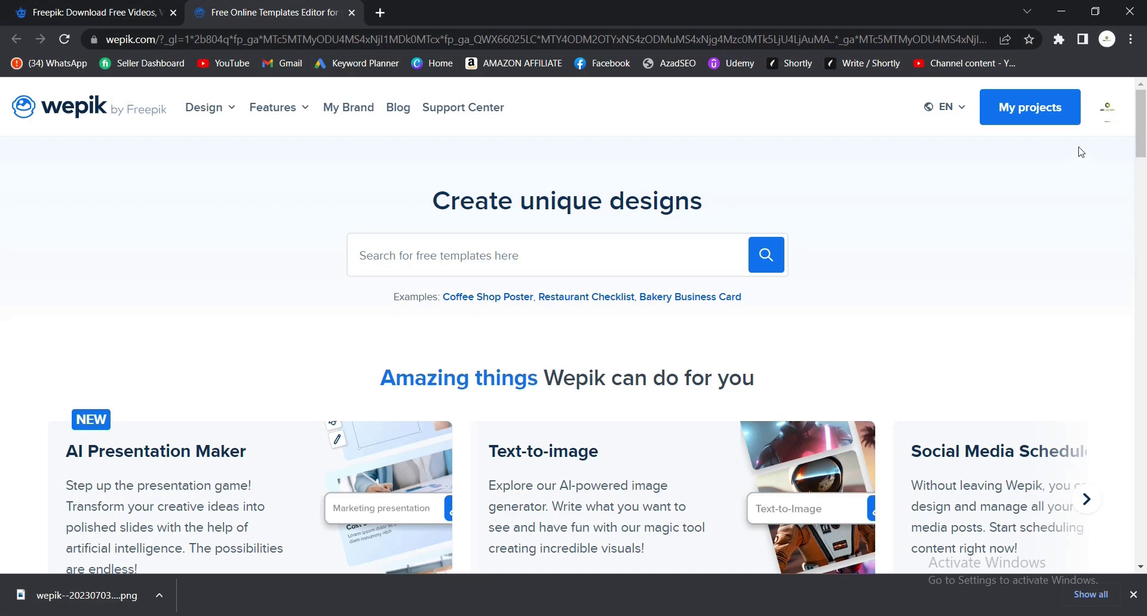
pyautogui.click(1043, 115)
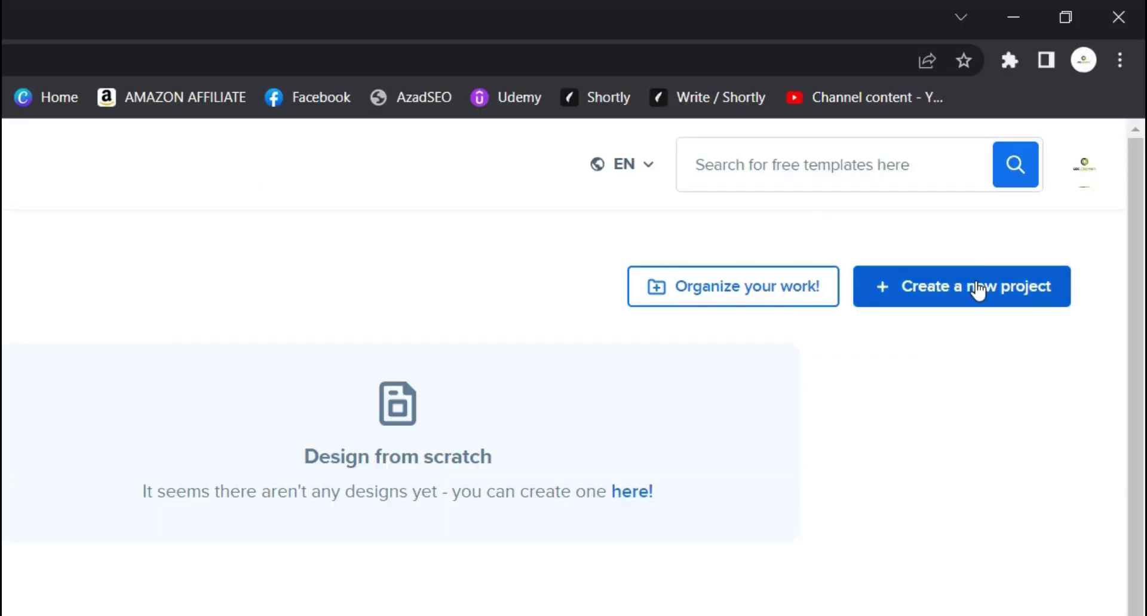
# Create a new project with a custom canvas 640 px wide and 640 px high.
pyautogui.click(978, 291)
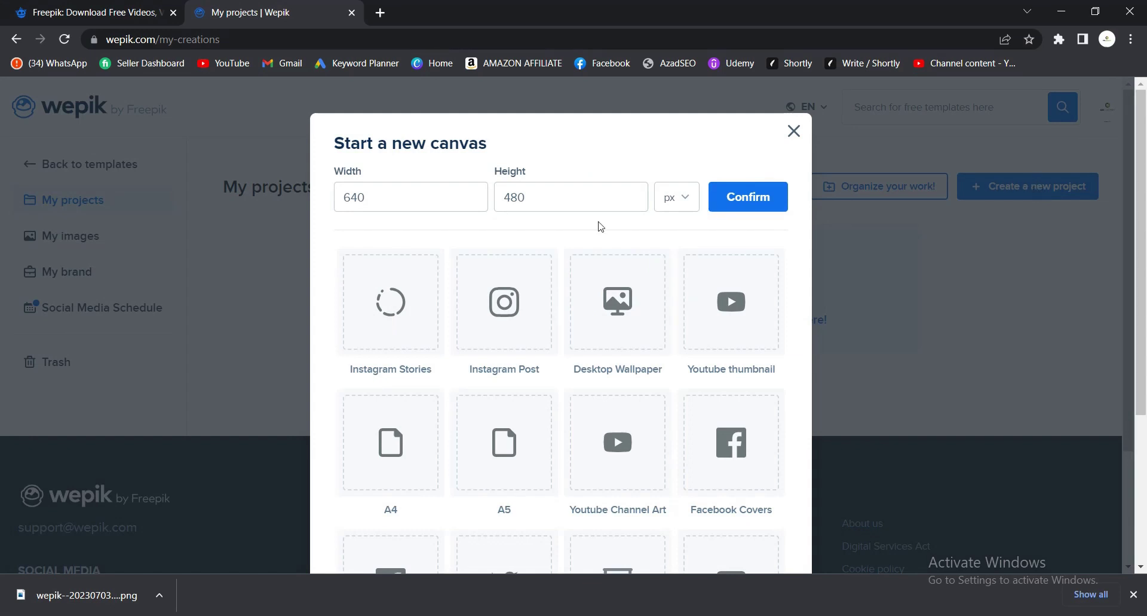
pyautogui.scroll(-3, 470, 382)
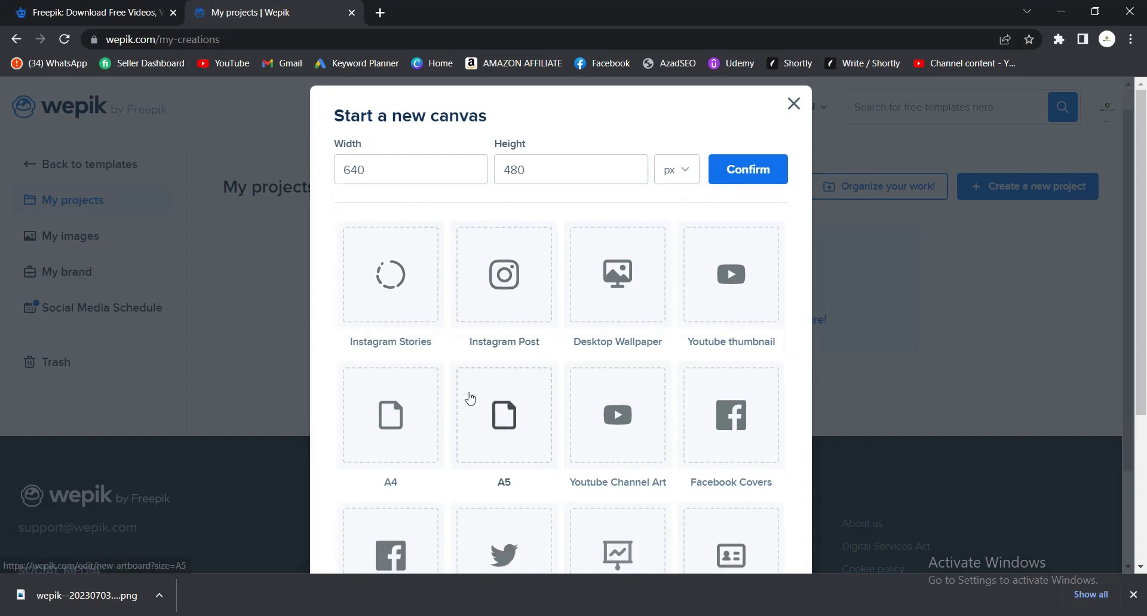
pyautogui.scroll(3, 392, 300)
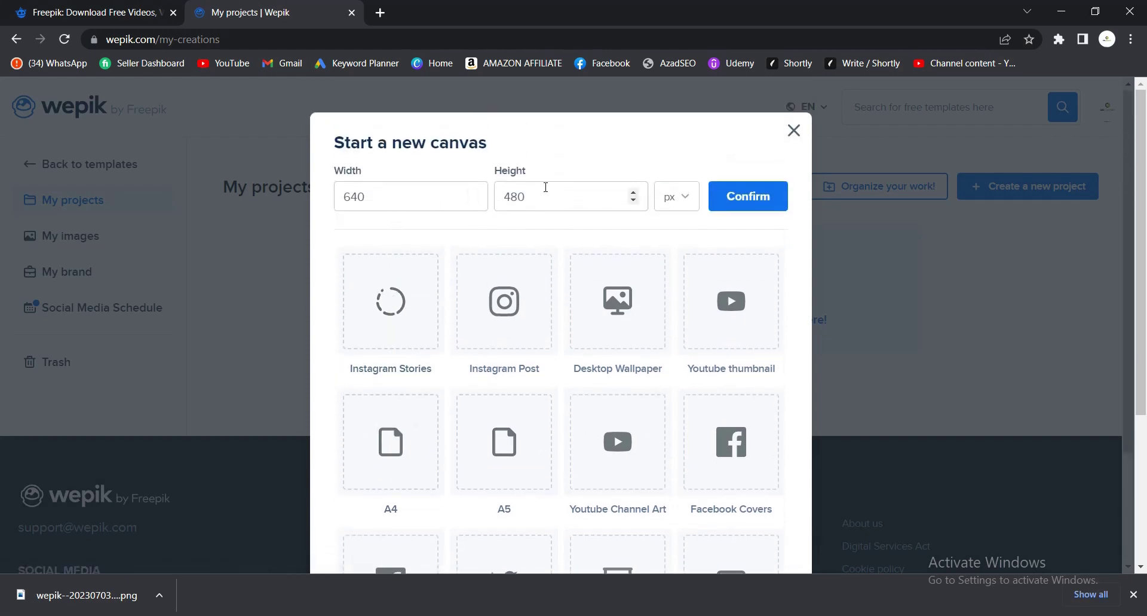
pyautogui.moveTo(548, 196); pyautogui.dragTo(488, 195)
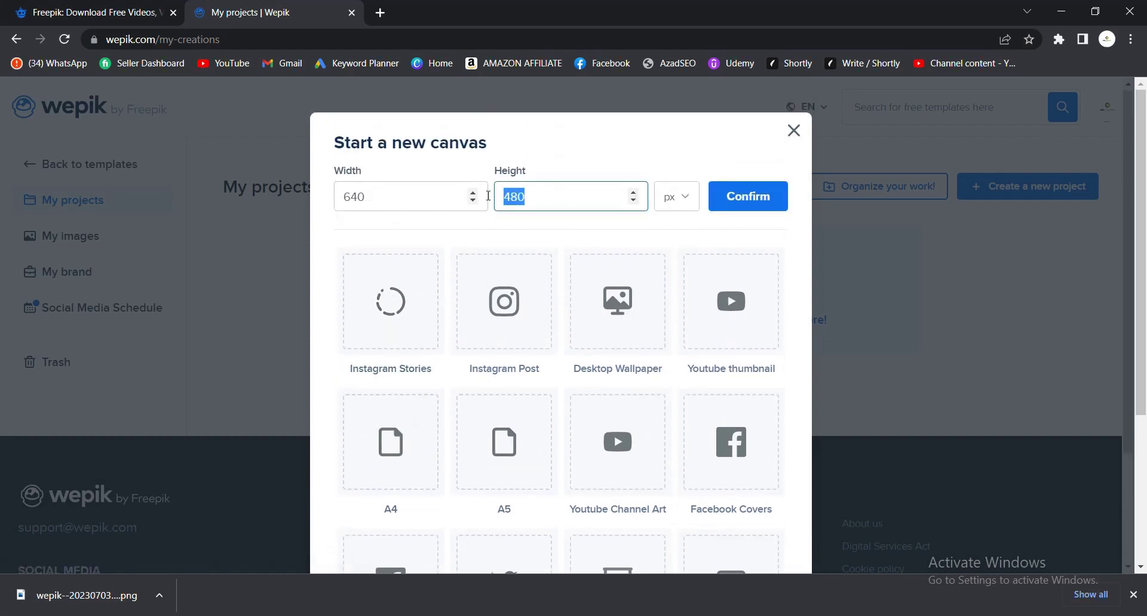
pyautogui.write('640')
pyautogui.click(689, 202)
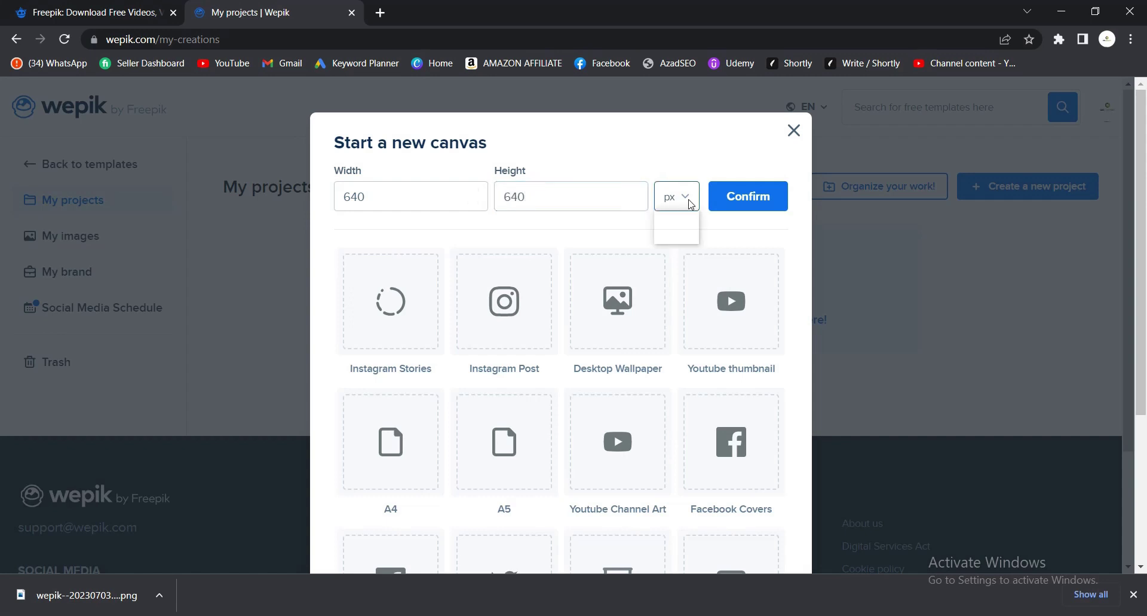
pyautogui.click(691, 205)
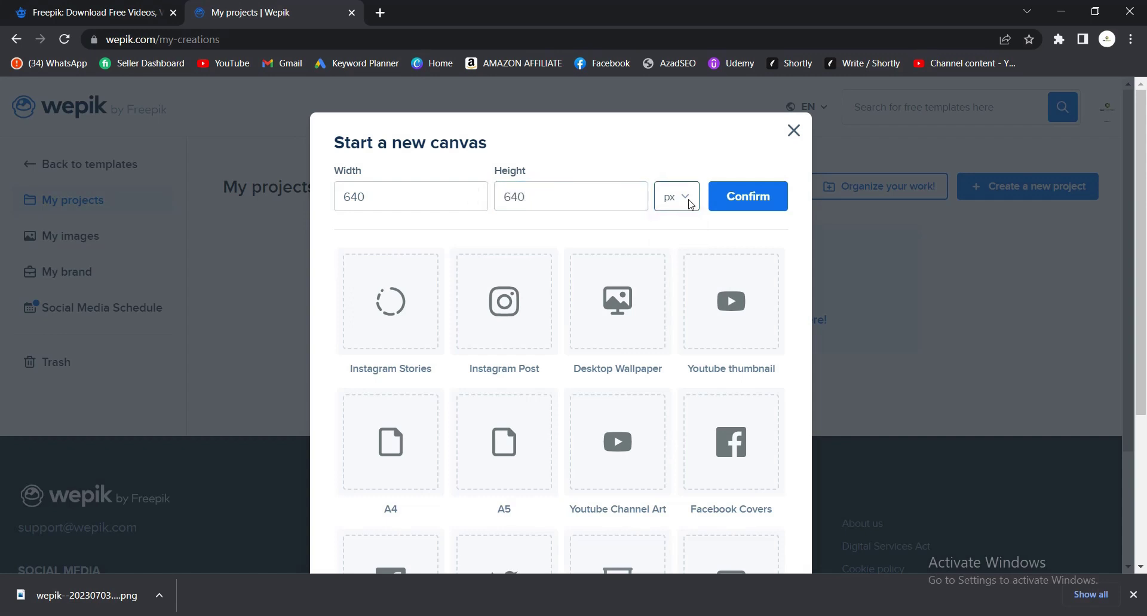
pyautogui.click(766, 205)
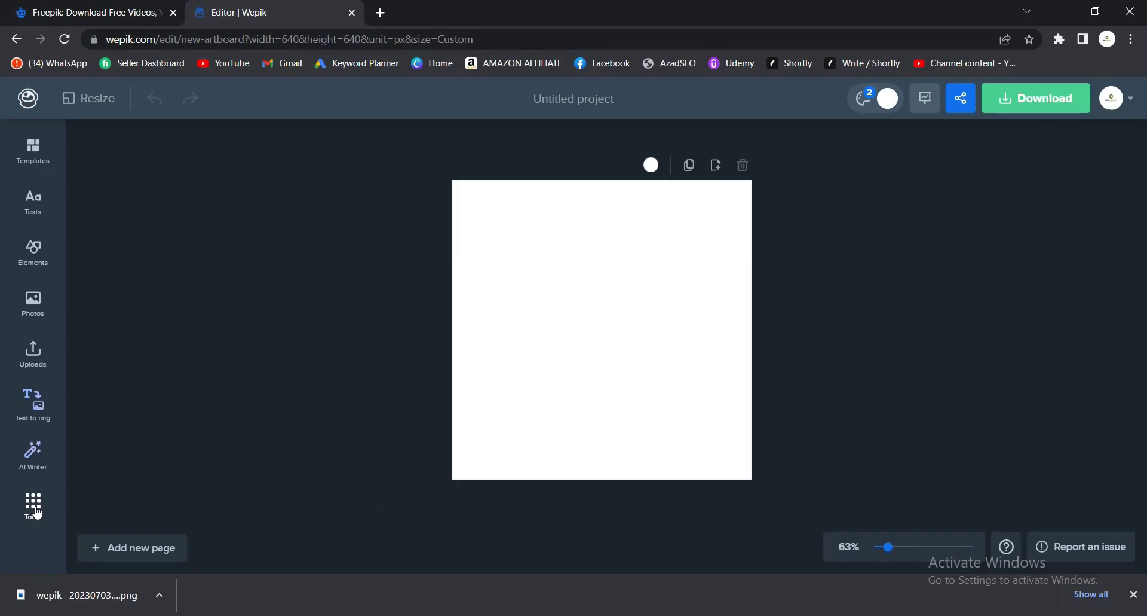
# Open the prompt form of the Text to image generator and dismiss the browser's downloads bar.
pyautogui.click(73, 397)
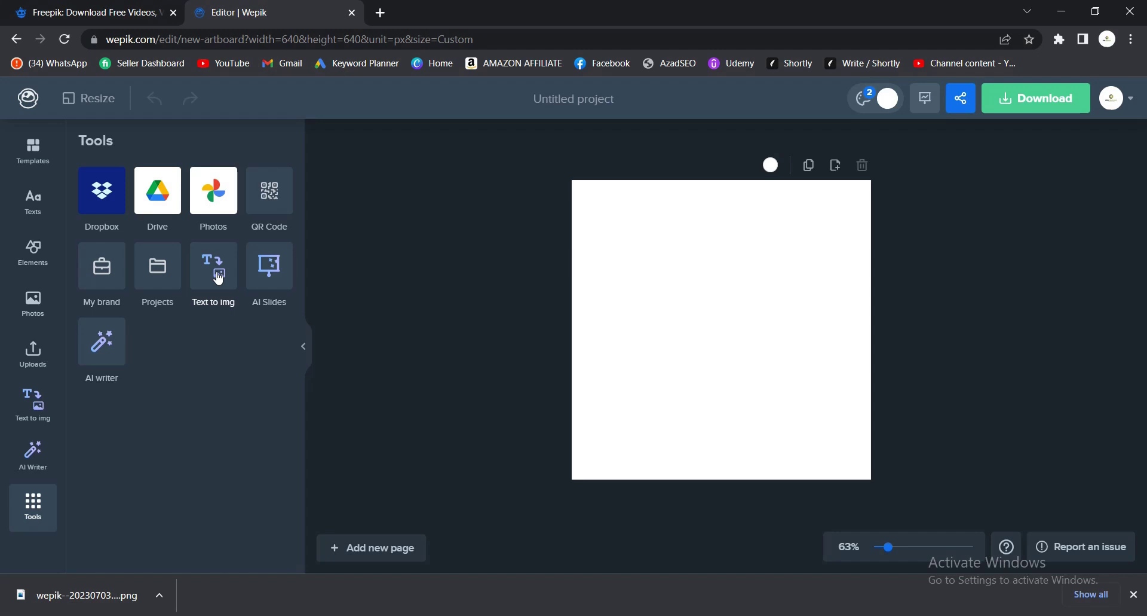
pyautogui.click(219, 278)
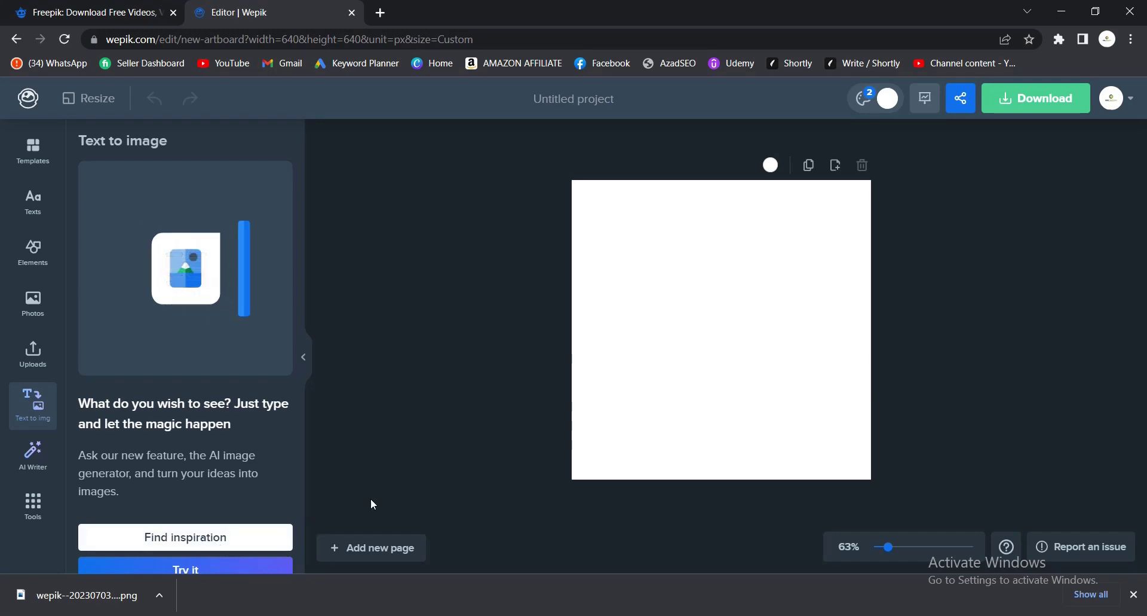
pyautogui.click(214, 568)
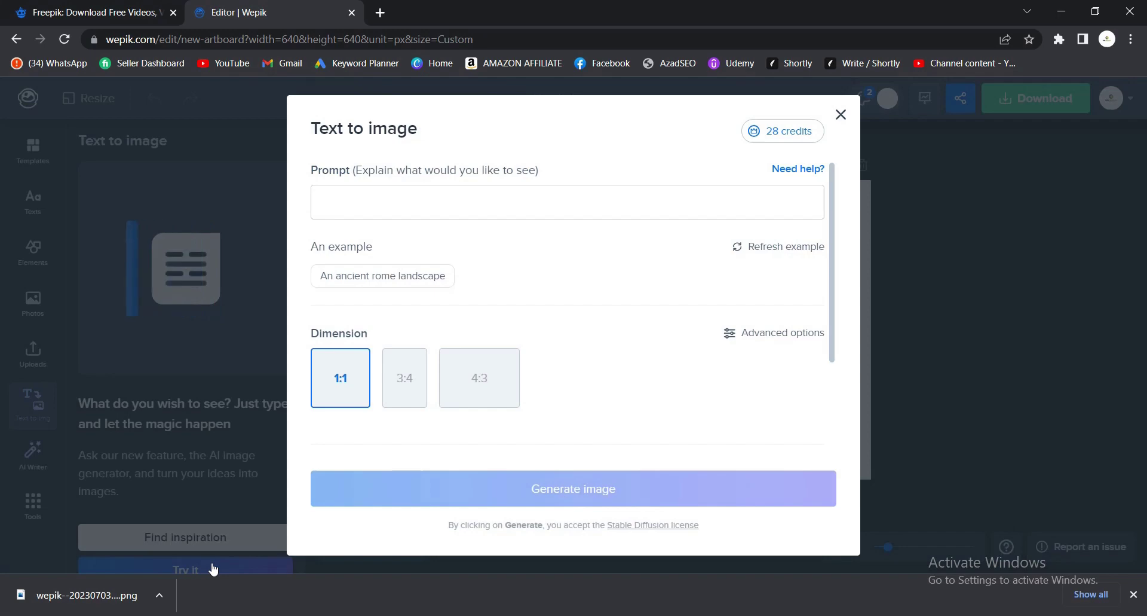
pyautogui.click(1133, 594)
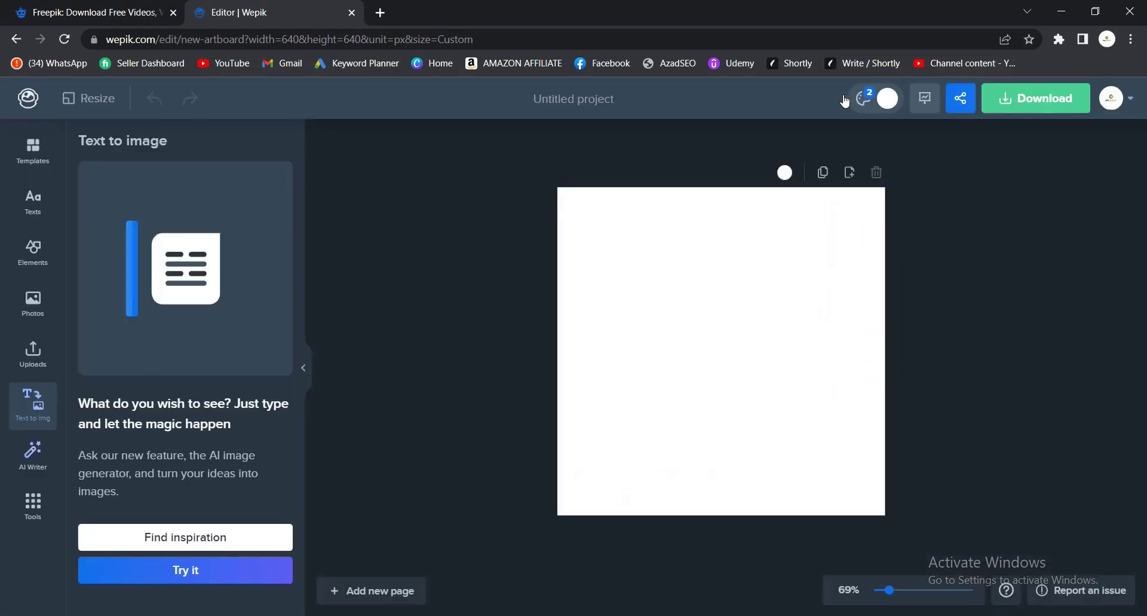
pyautogui.click(841, 93)
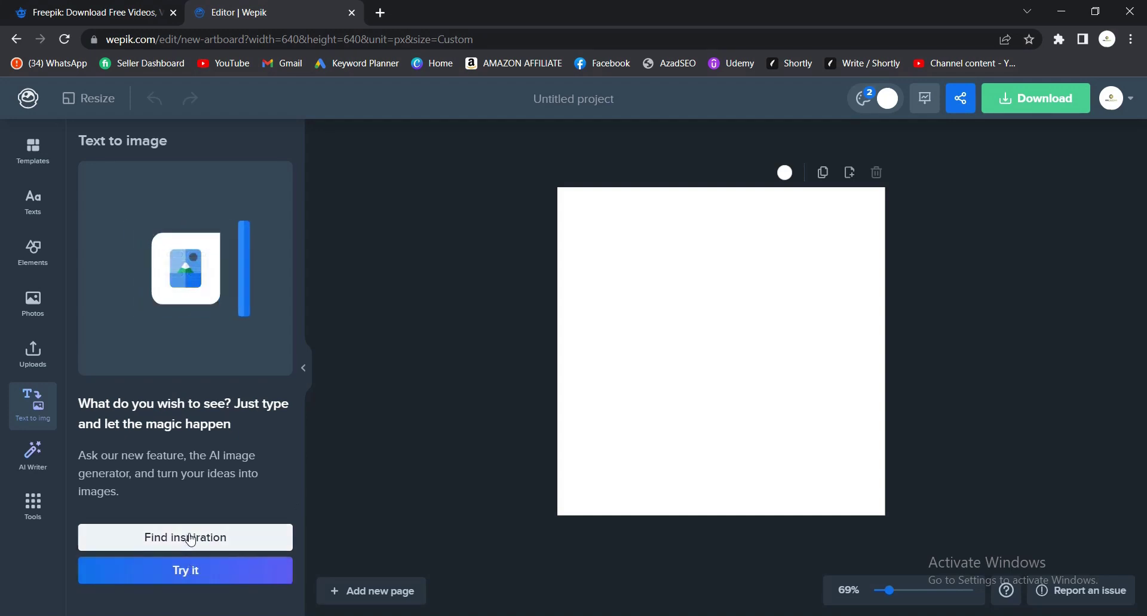
pyautogui.click(186, 571)
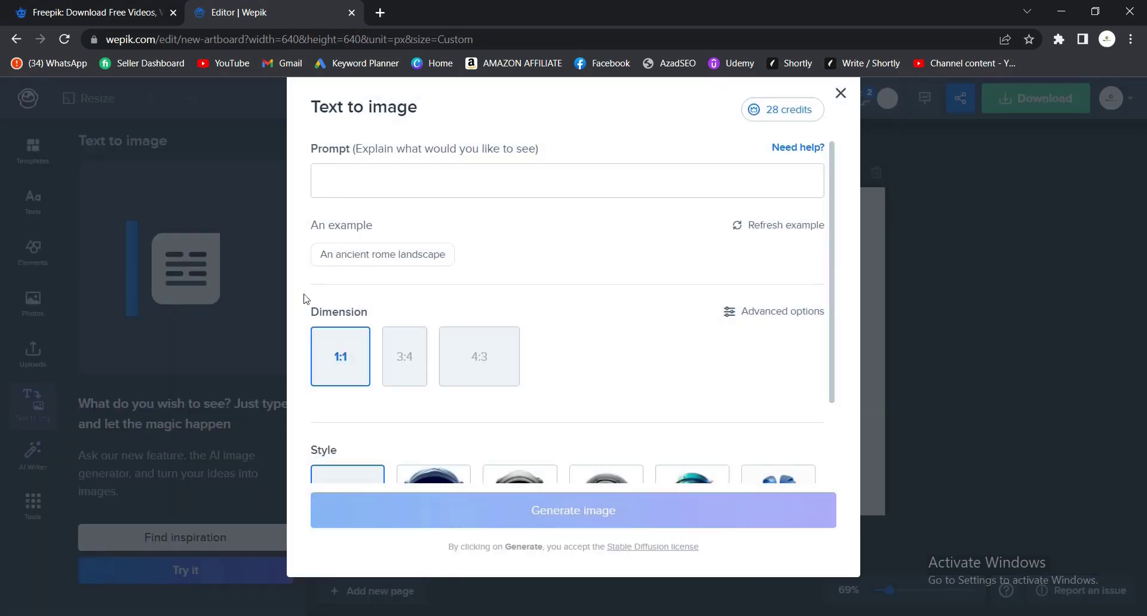
# Generate images from the prompt "A successful freelance Graphic Designer and his workspace".
pyautogui.click(344, 186)
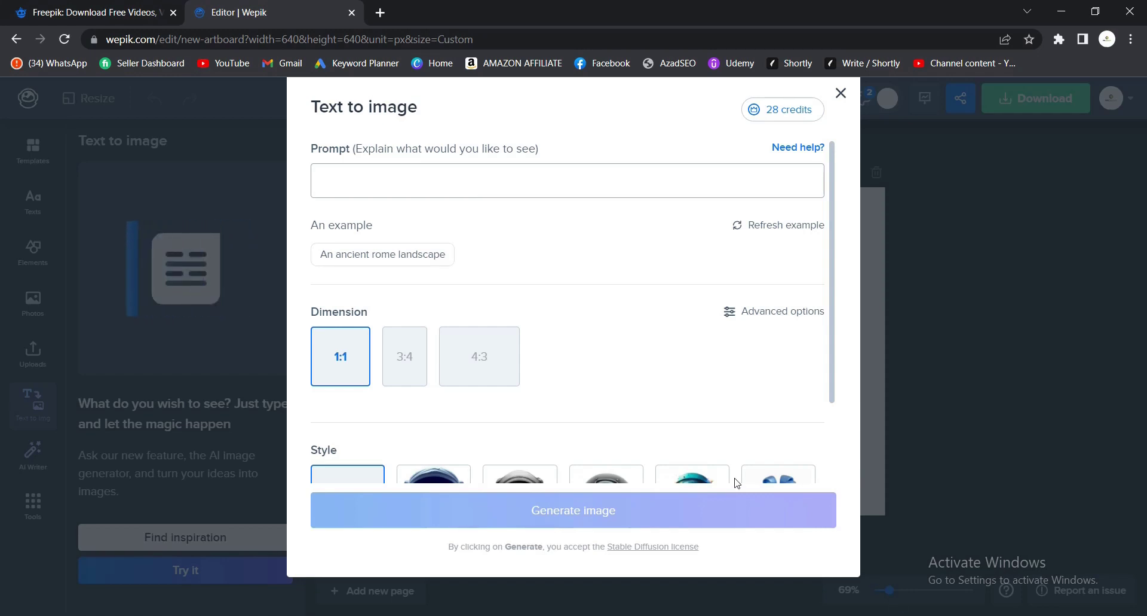
pyautogui.write('A s')
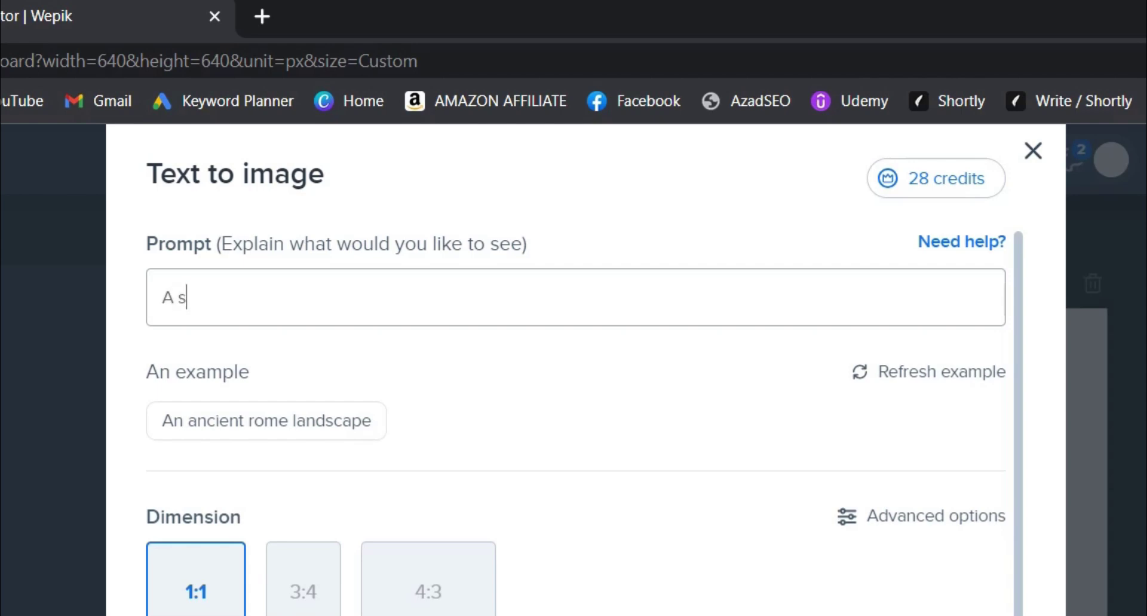
pyautogui.write('uccessfu')
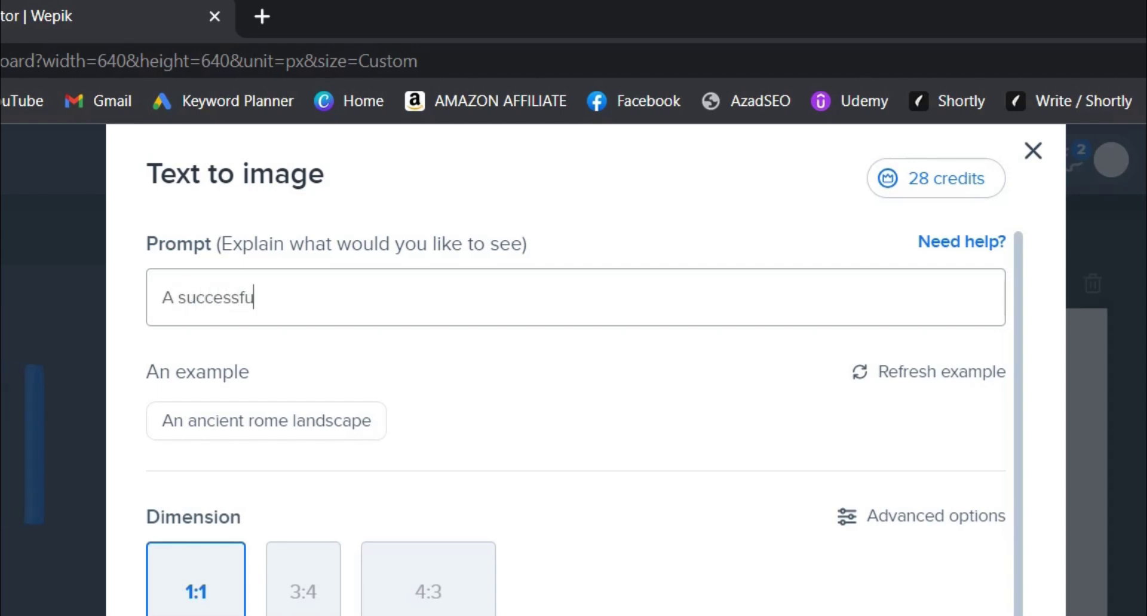
pyautogui.write('l freelance ')
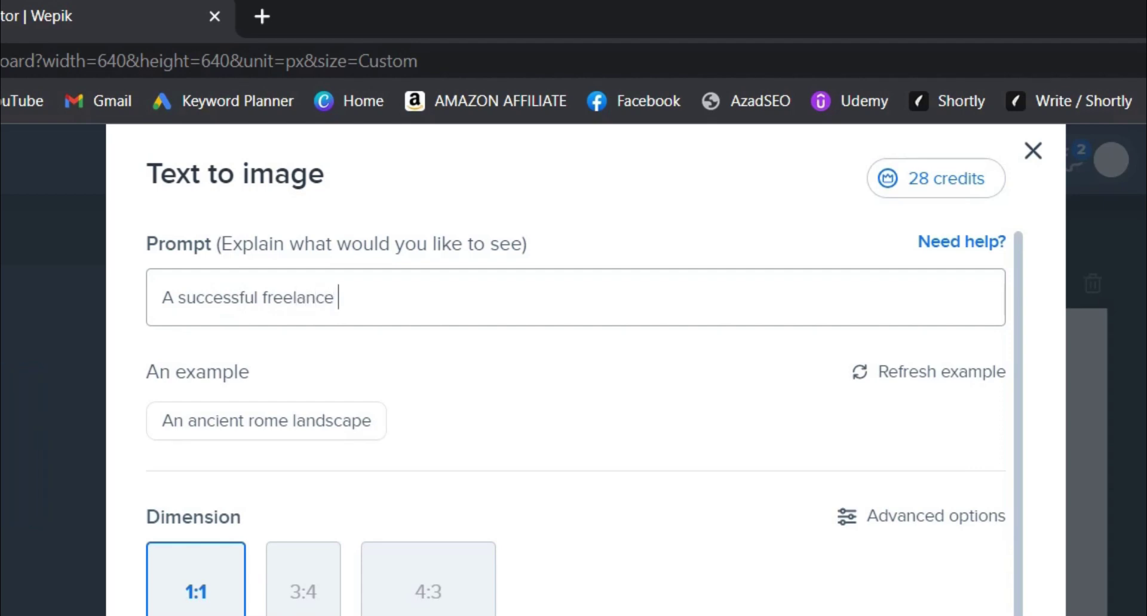
pyautogui.write('Graphics')
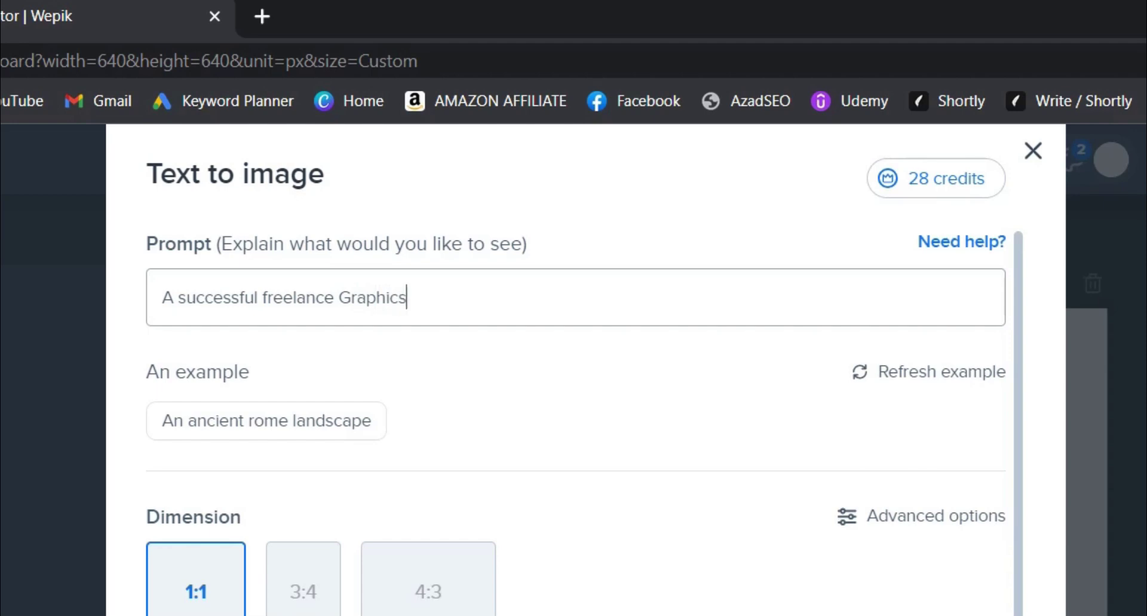
pyautogui.press('BackSpace')
pyautogui.write(' De')
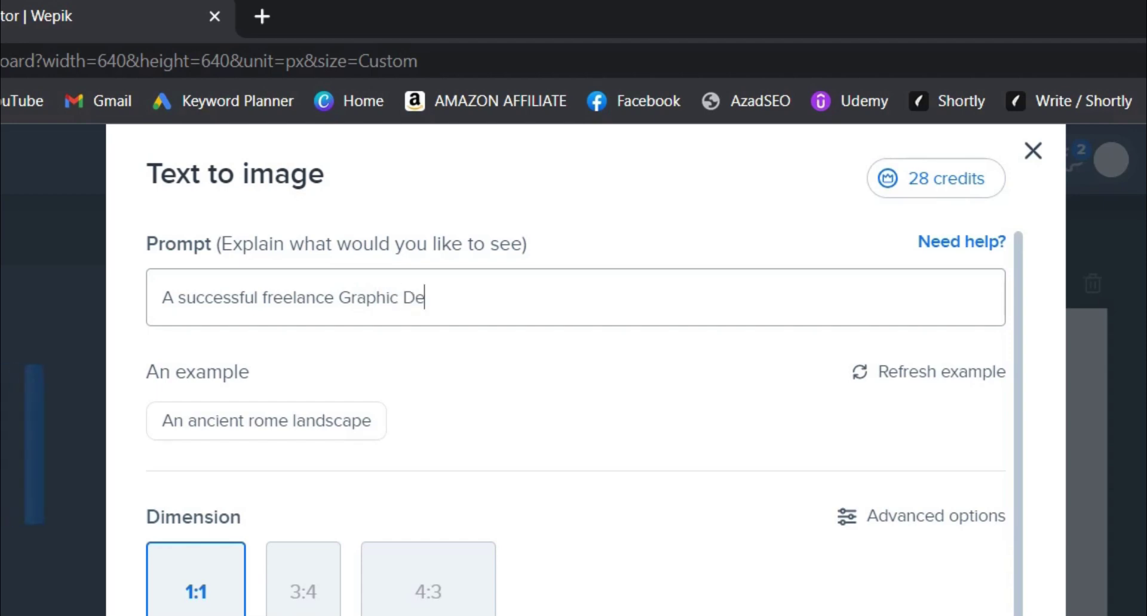
pyautogui.write('signer in ')
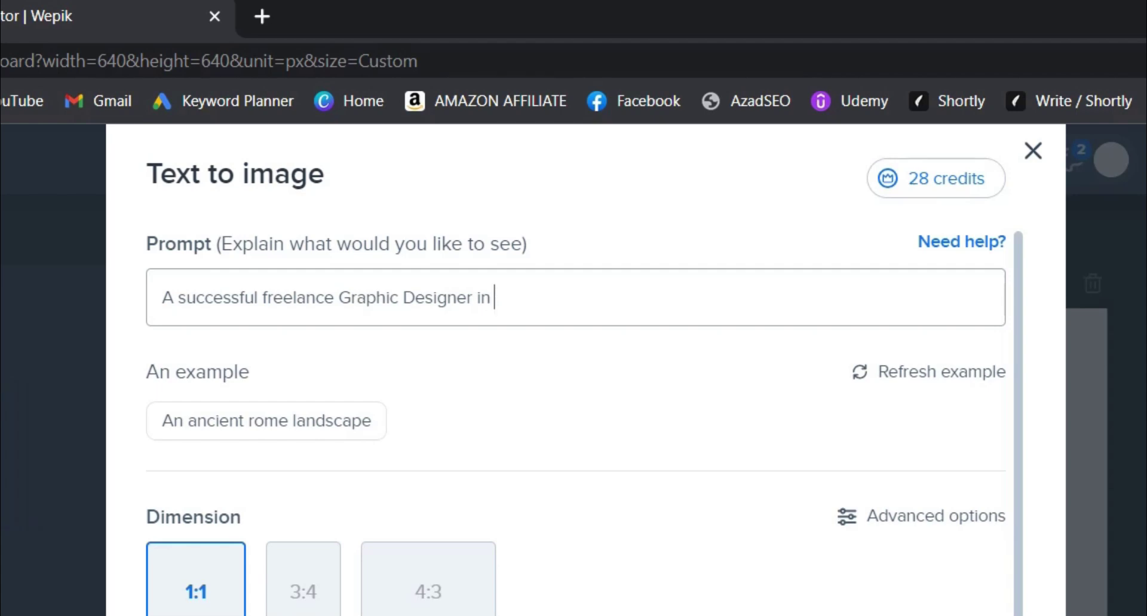
pyautogui.write('his workspace')
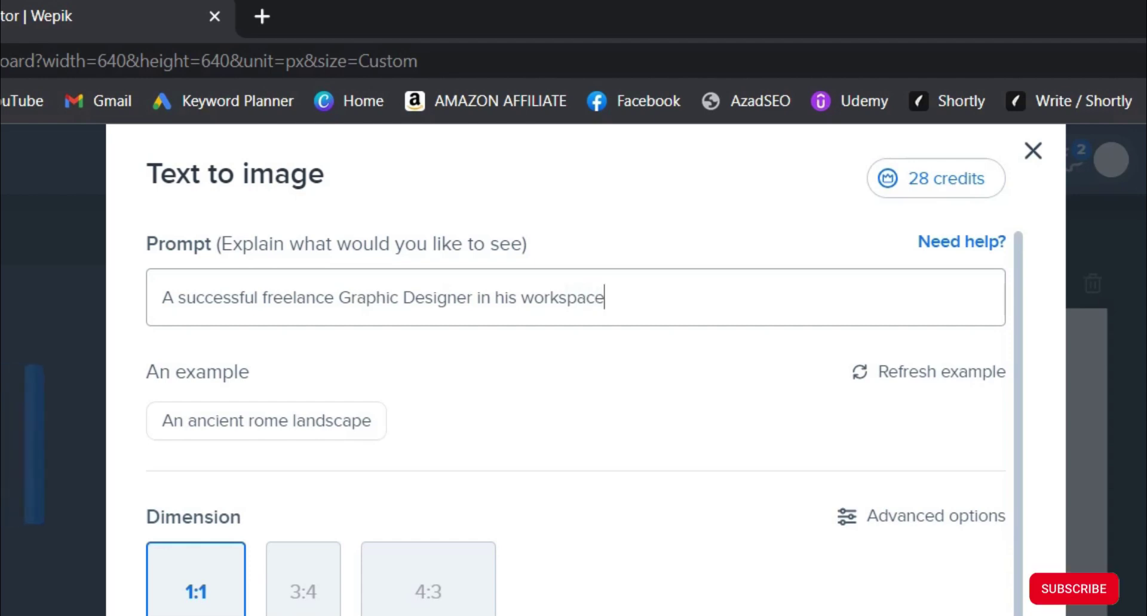
pyautogui.doubleClick(484, 297)
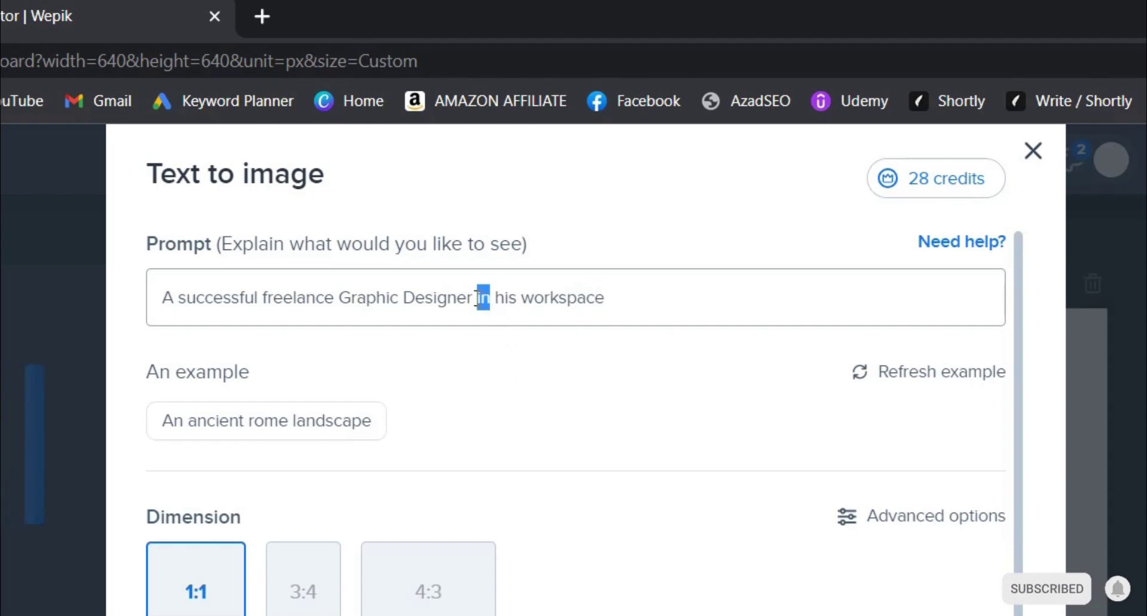
pyautogui.write('and')
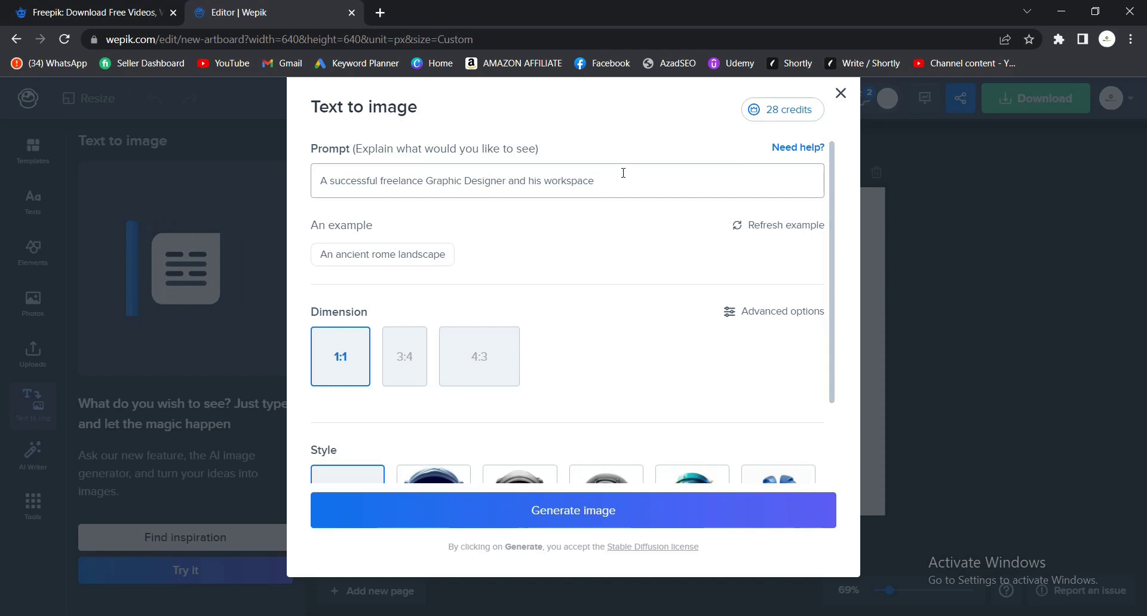
pyautogui.click(619, 511)
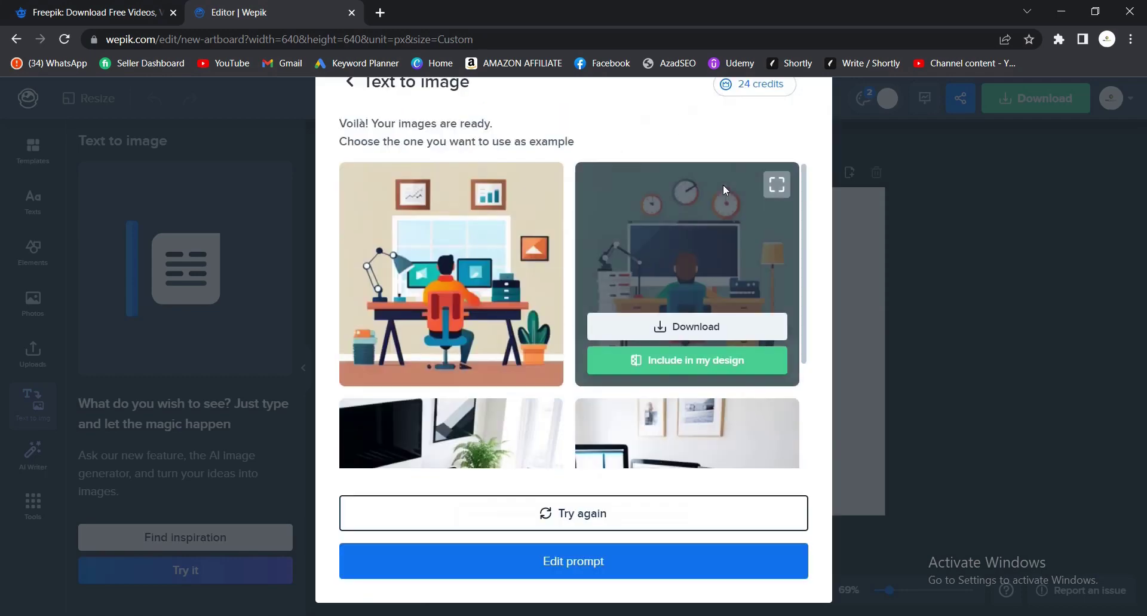
# Look through all the generated images of the graphic designer and his workspace.
pyautogui.scroll(-3, 542, 310)
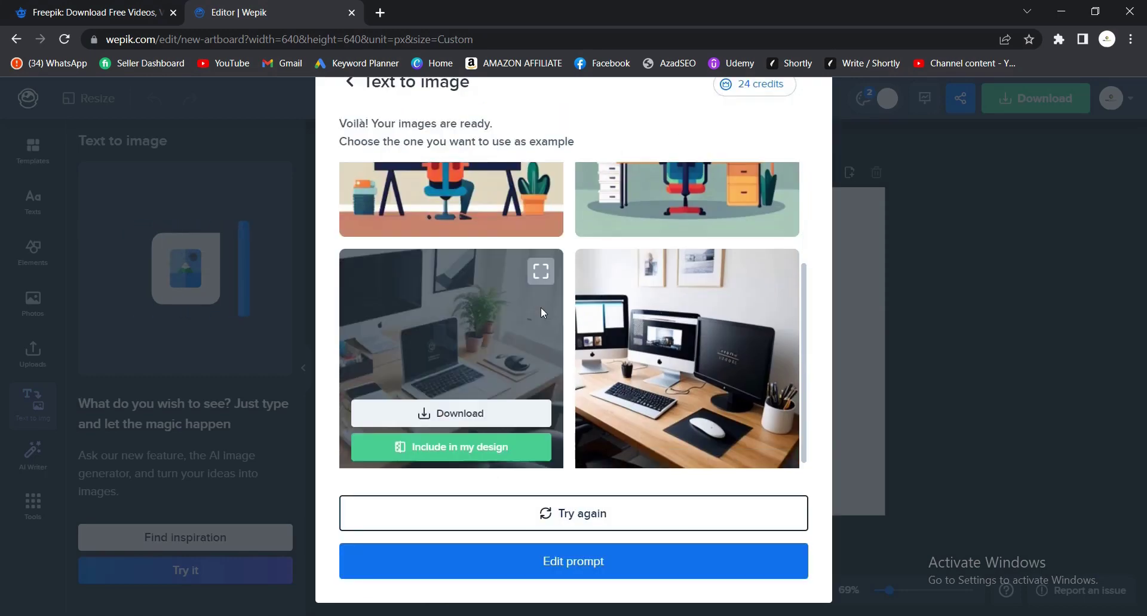
pyautogui.scroll(3, 490, 365)
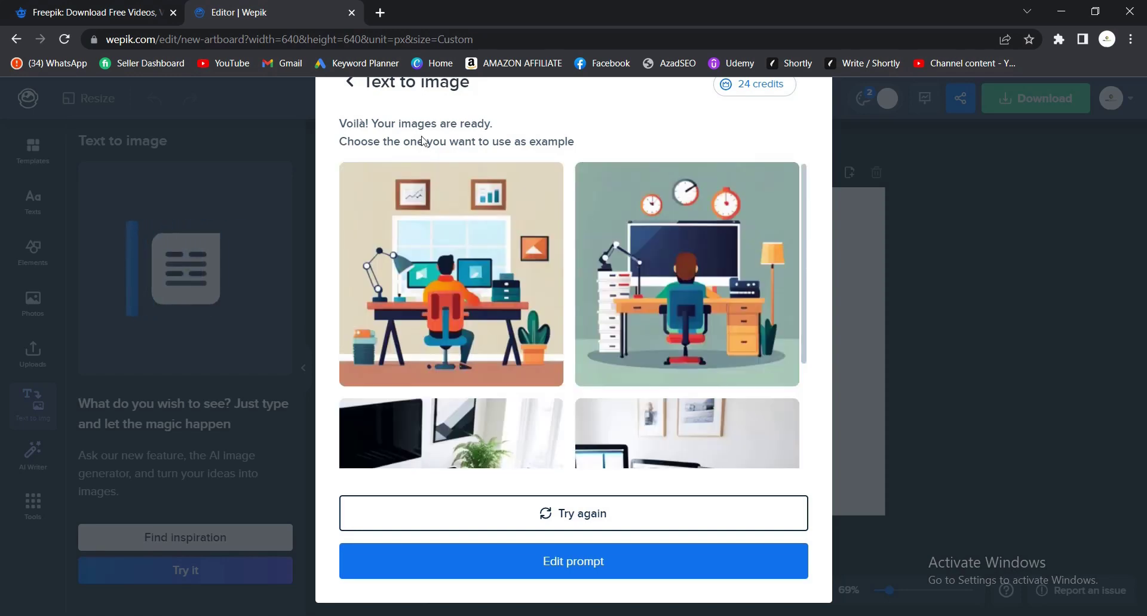
pyautogui.moveTo(457, 285)
pyautogui.scroll(-3, 459, 298)
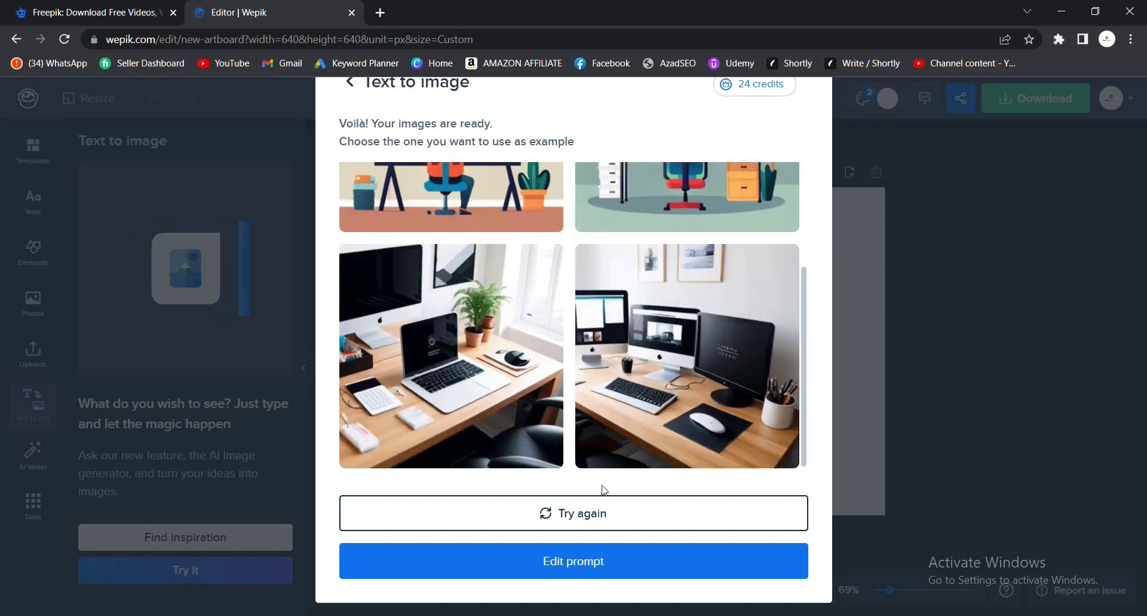
pyautogui.scroll(3, 588, 252)
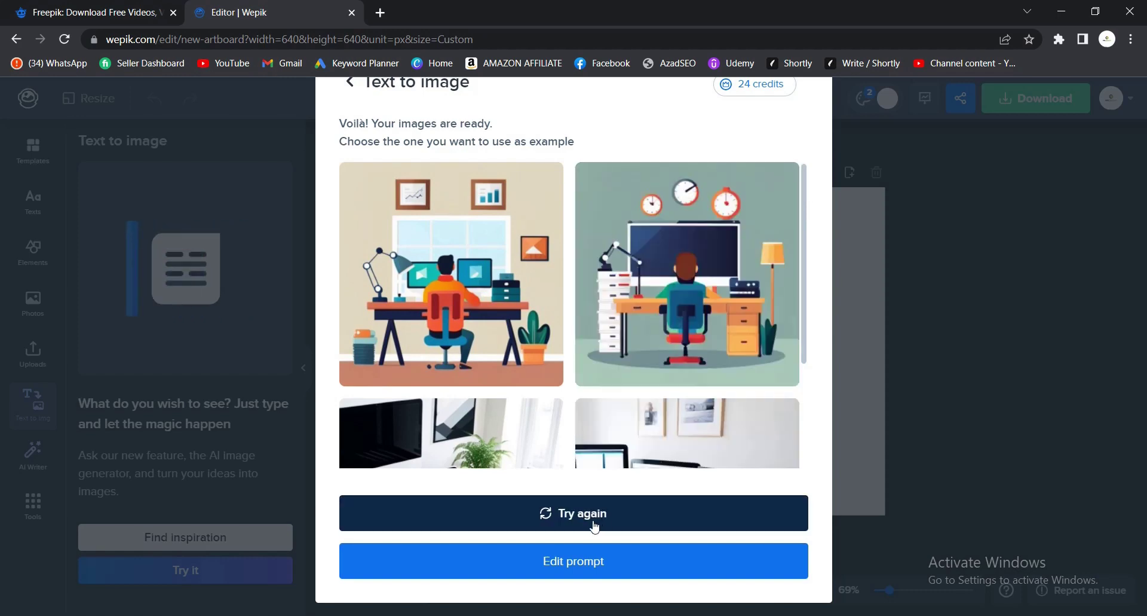
# Replace the prompt with "Two GOAT in a football pitch." and generate images from it.
pyautogui.click(565, 571)
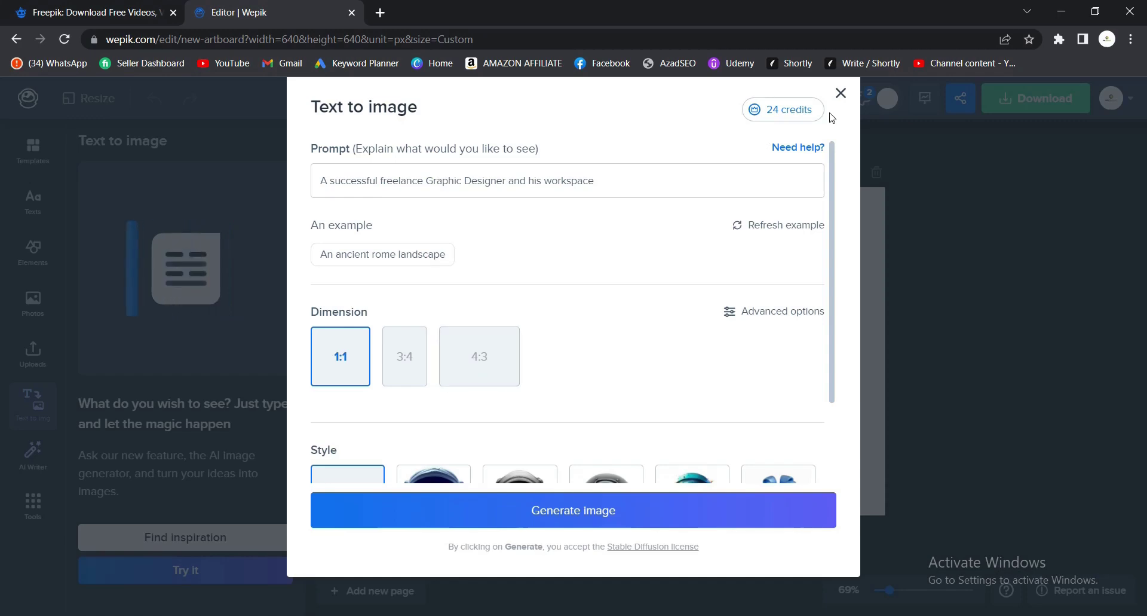
pyautogui.scroll(-3, 558, 410)
pyautogui.scroll(3, 559, 398)
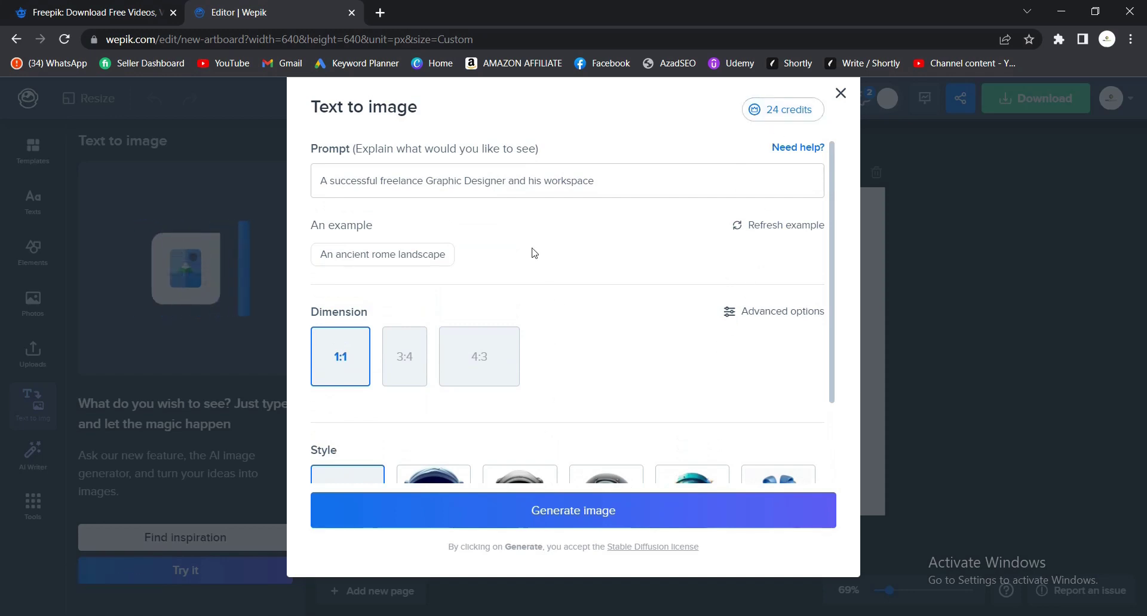
pyautogui.moveTo(598, 180); pyautogui.dragTo(311, 181)
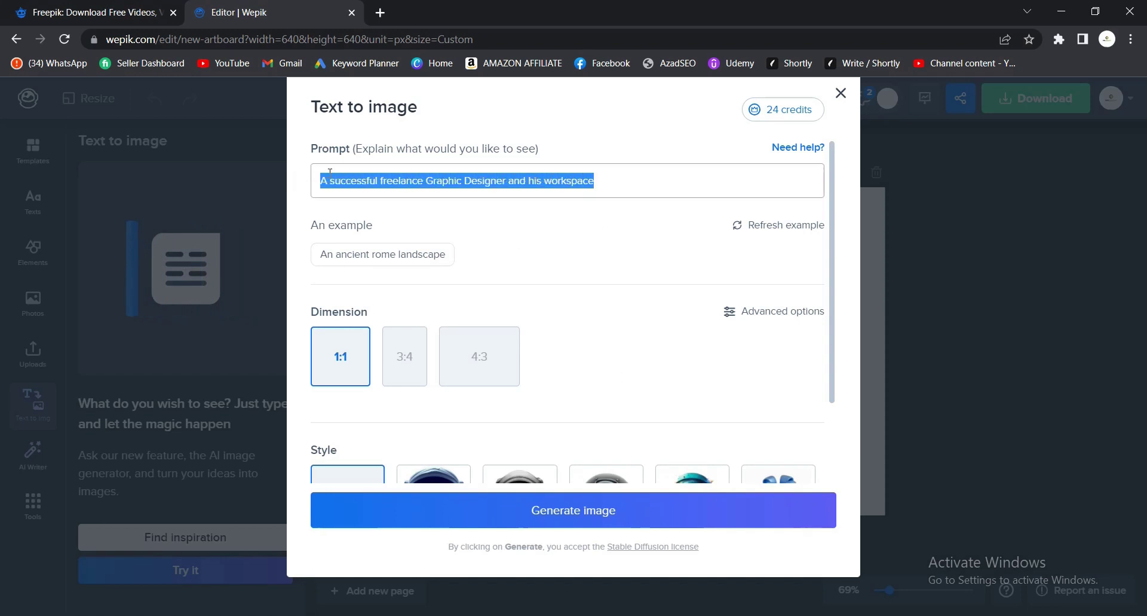
pyautogui.write('Two')
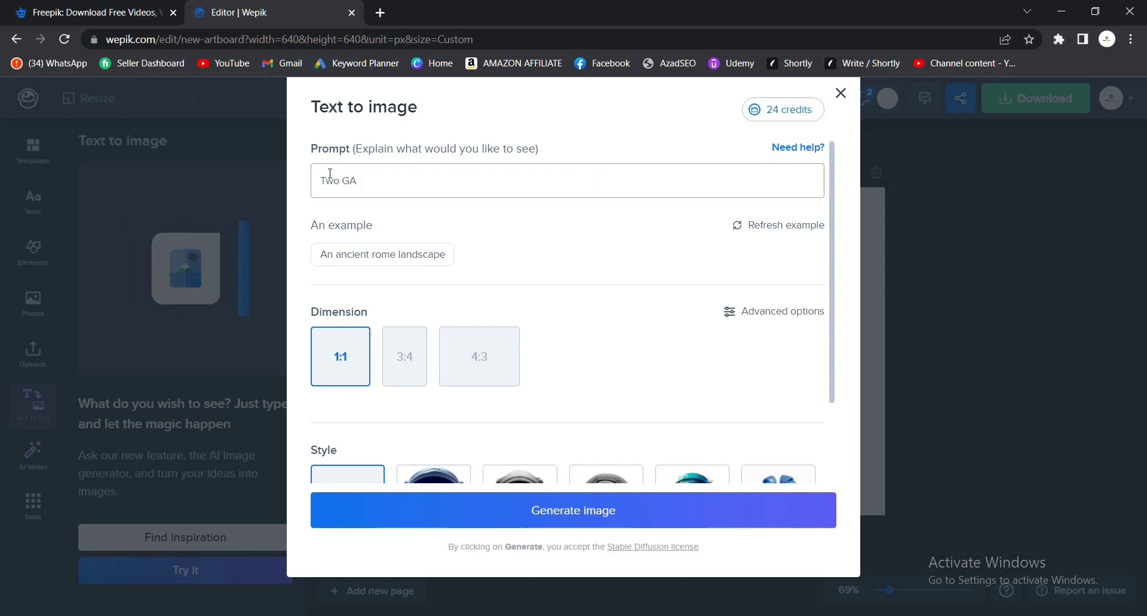
pyautogui.write(' GOAT in a f')
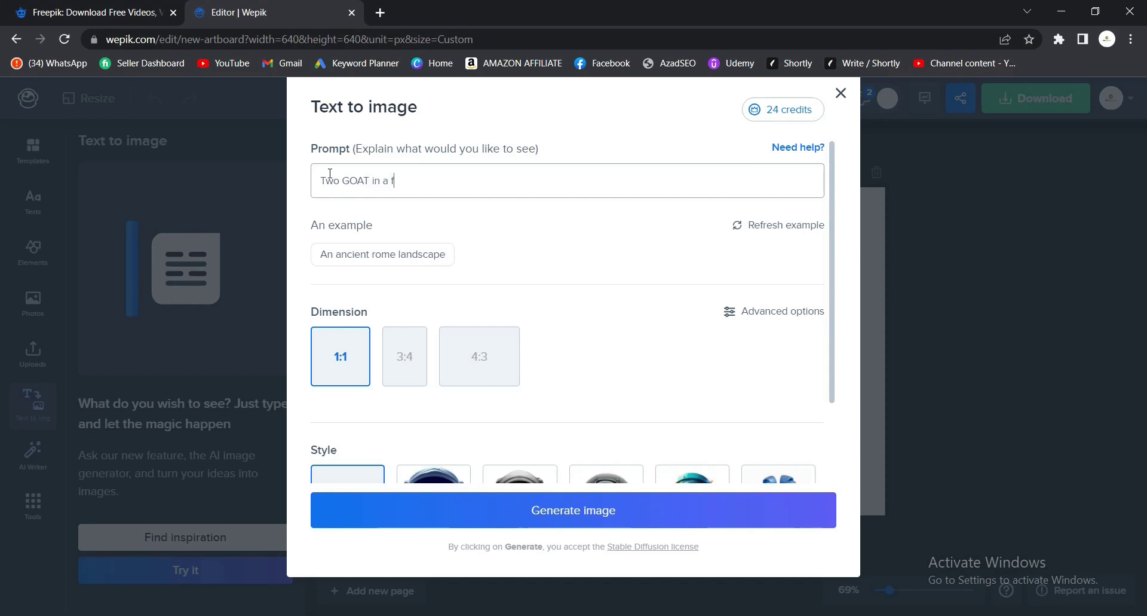
pyautogui.write('ootball pitc')
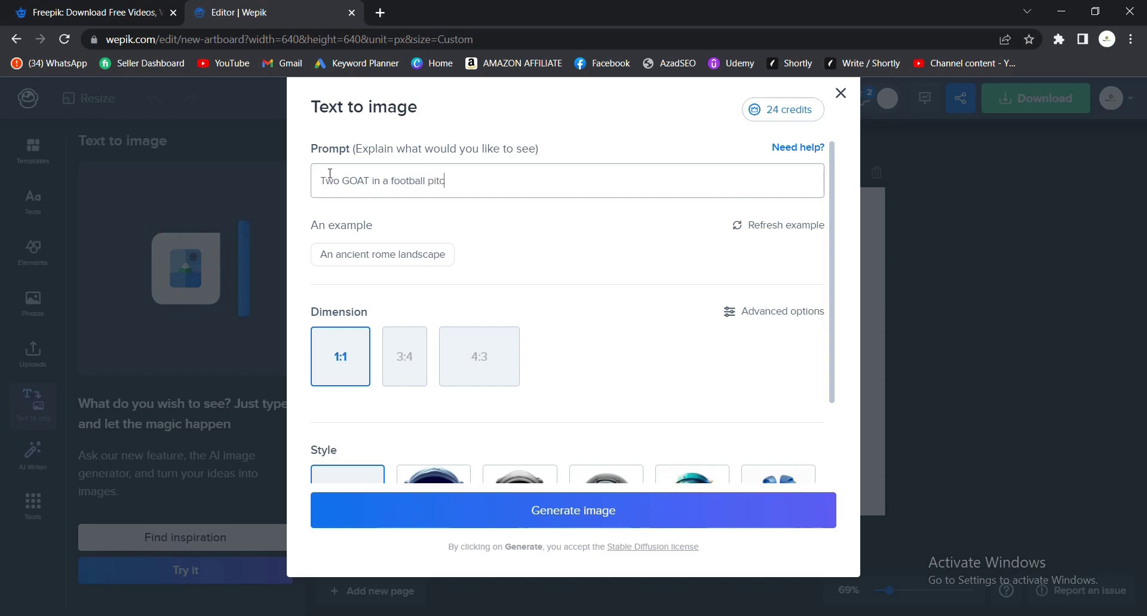
pyautogui.write('h.')
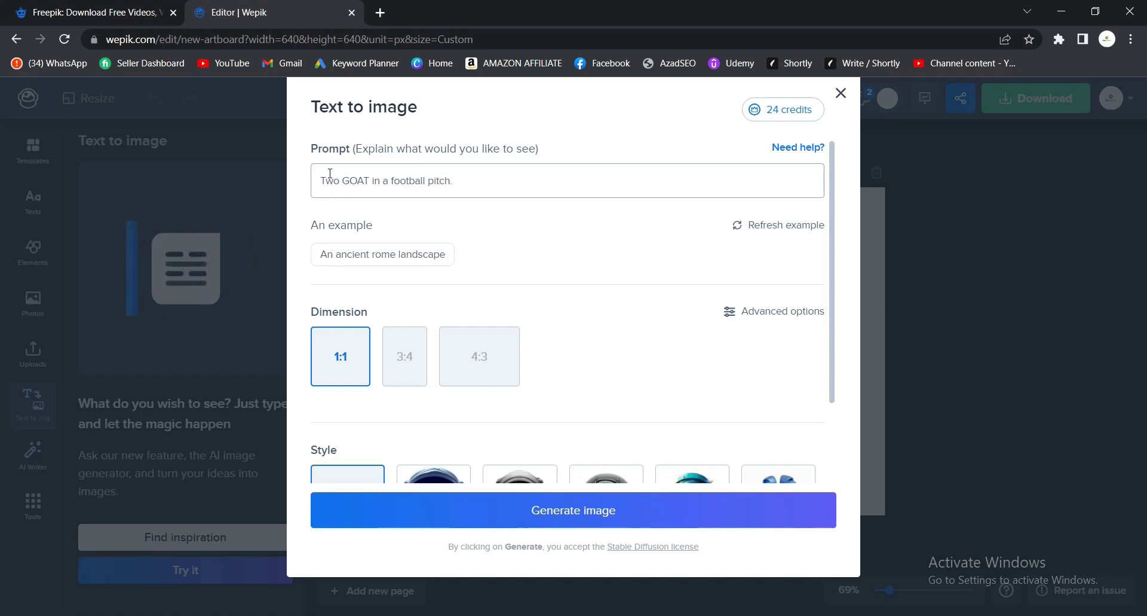
pyautogui.click(522, 518)
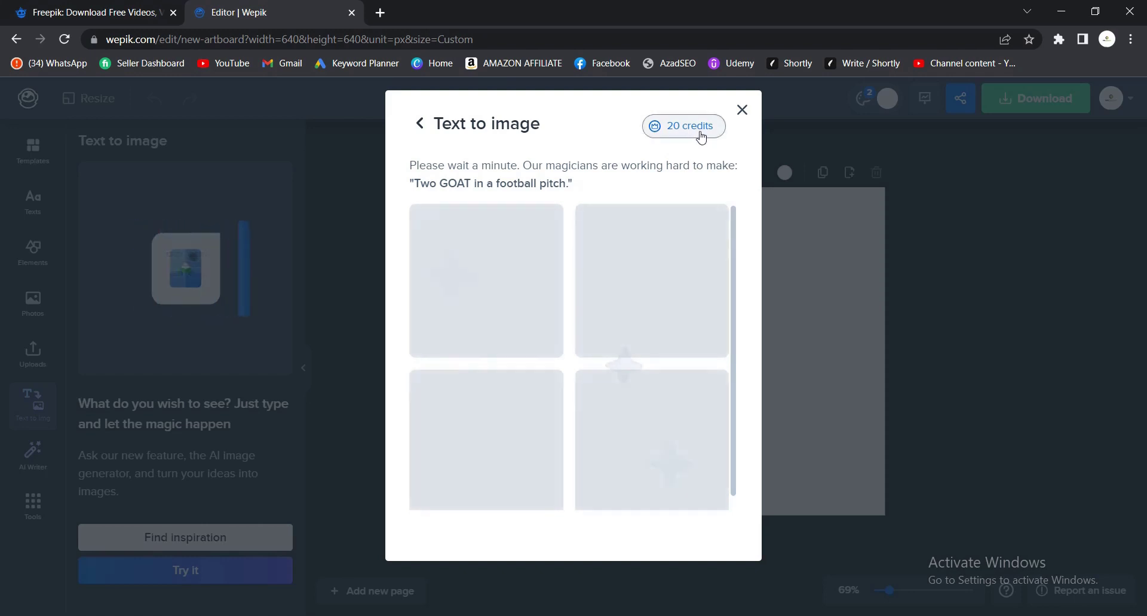
# Review the generated goat images and generate another set from the same prompt.
pyautogui.moveTo(687, 180)
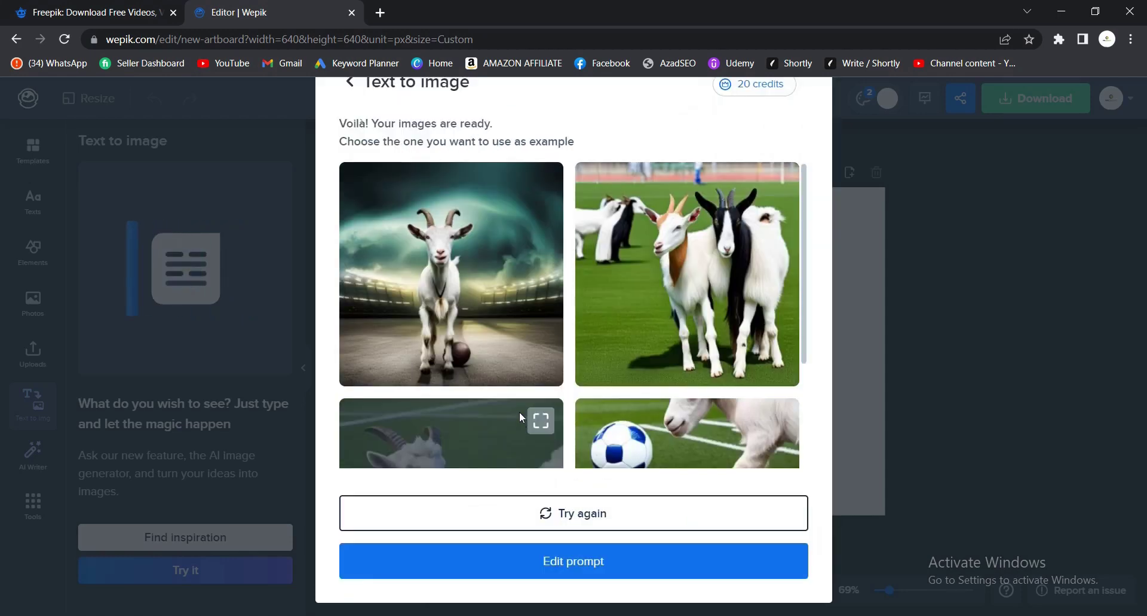
pyautogui.scroll(-3, 520, 415)
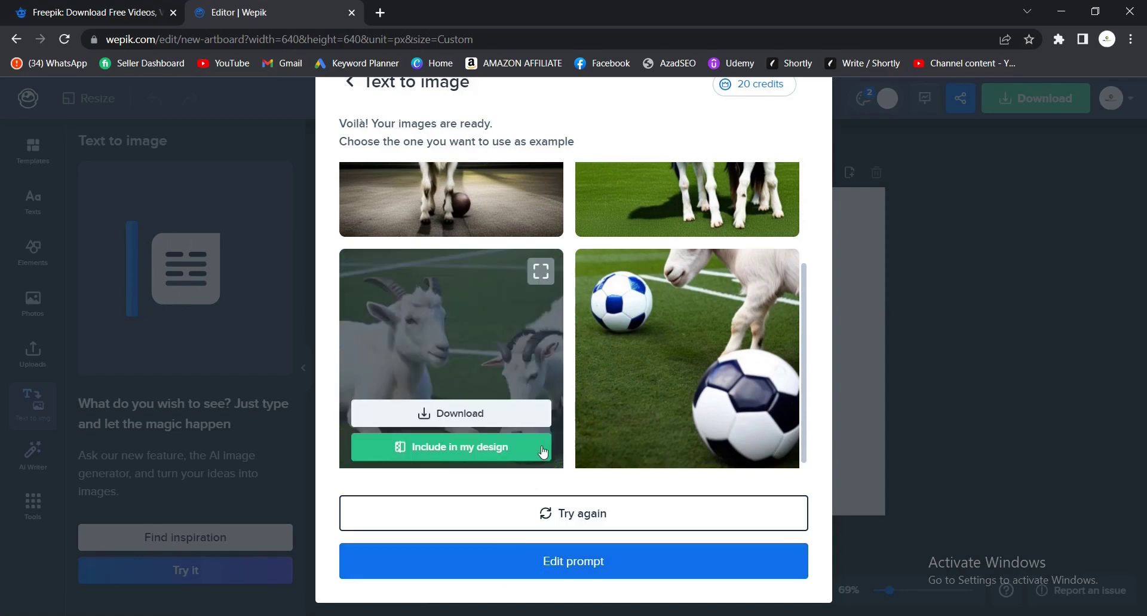
pyautogui.moveTo(584, 414)
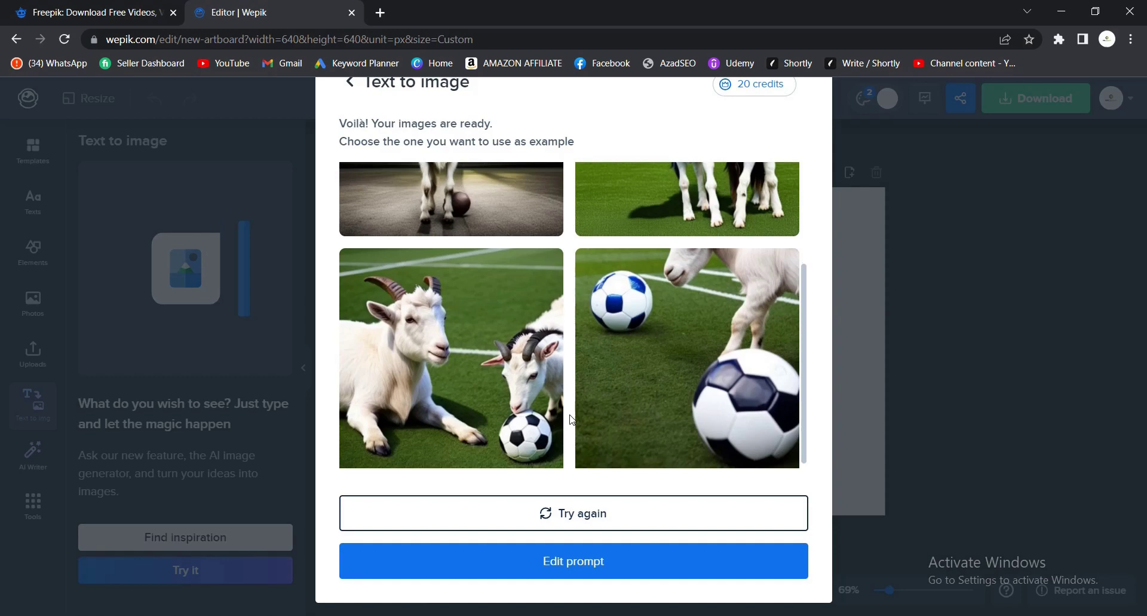
pyautogui.scroll(3, 513, 303)
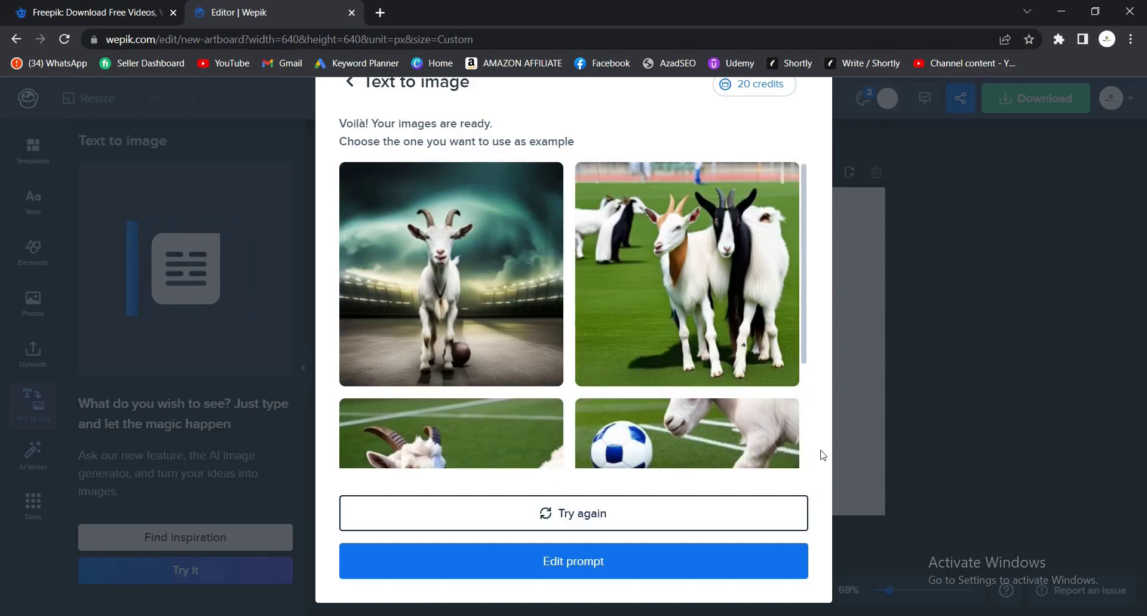
pyautogui.scroll(-3, 563, 342)
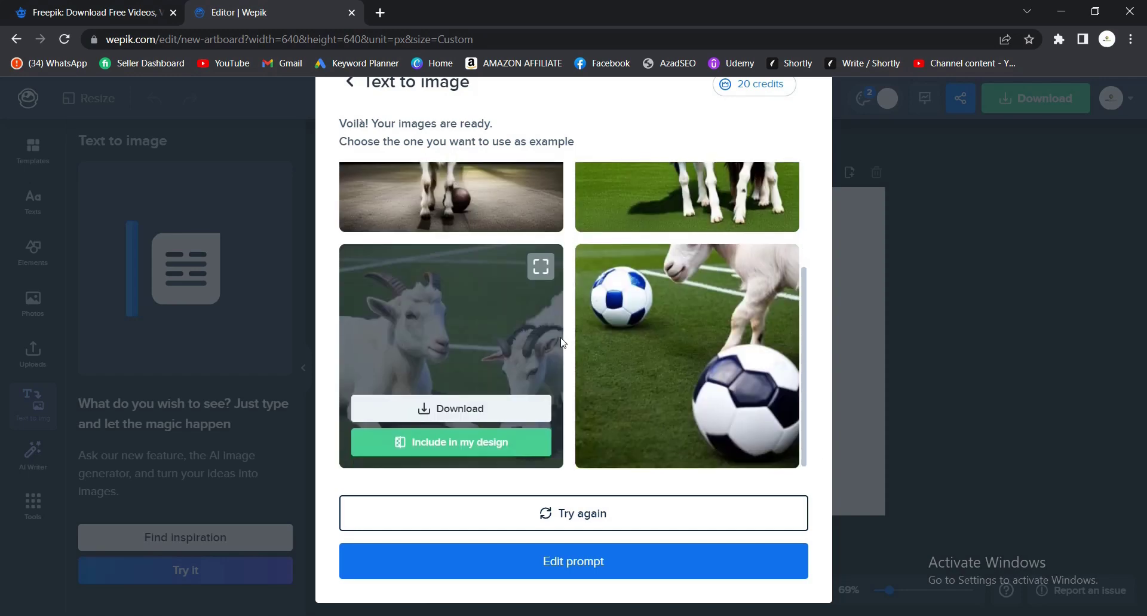
pyautogui.click(577, 515)
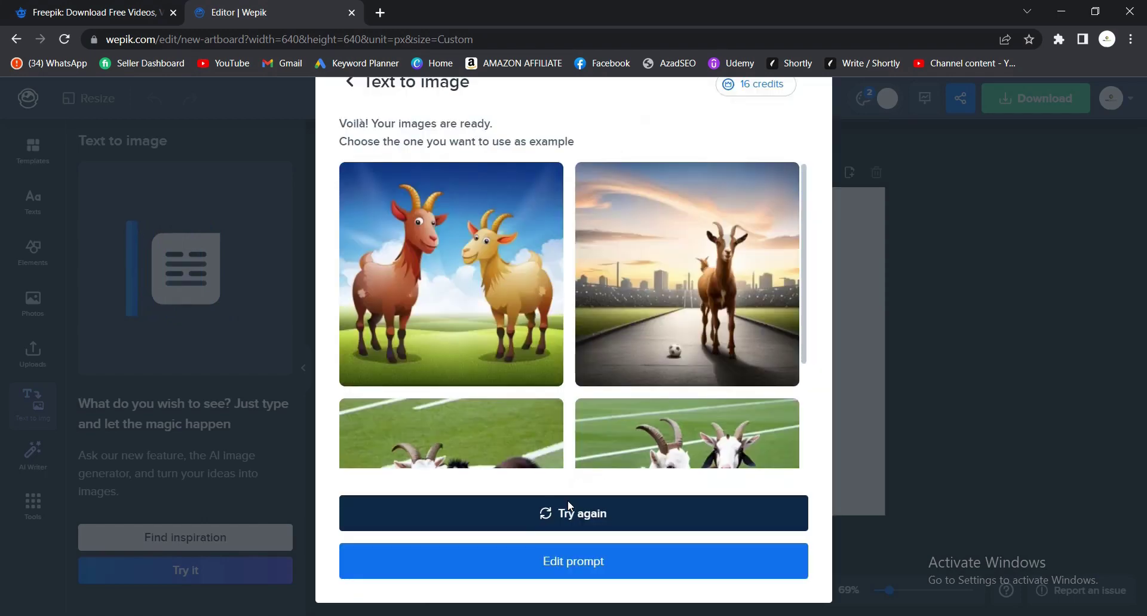
# Look through the regenerated goat images, leave the results and close the Text to image generator.
pyautogui.moveTo(493, 337)
pyautogui.scroll(-3, 493, 338)
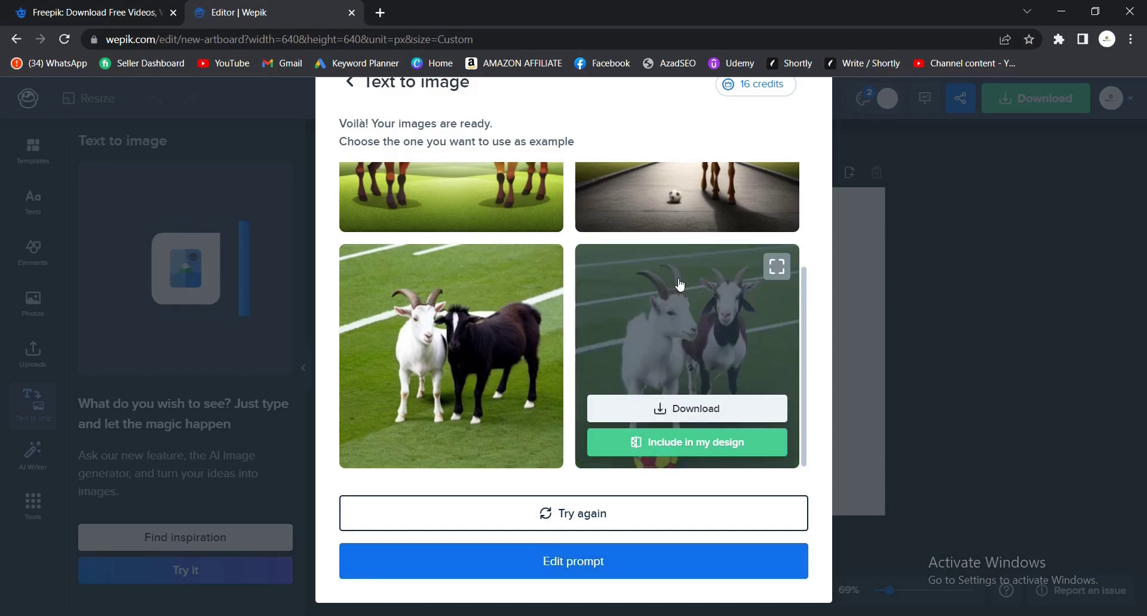
pyautogui.moveTo(557, 278)
pyautogui.scroll(3, 443, 294)
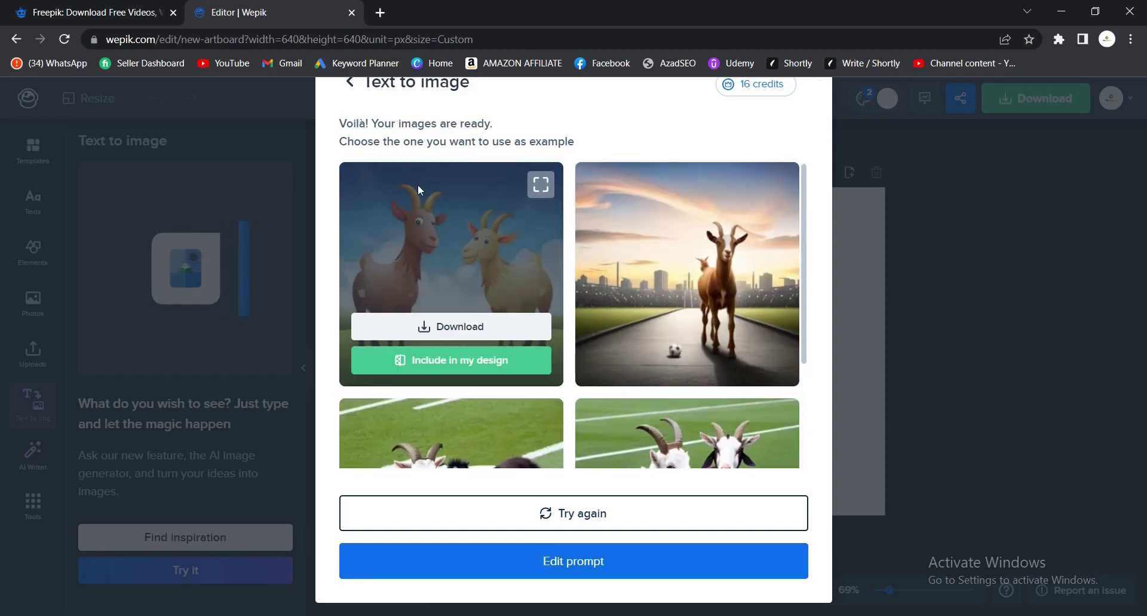
pyautogui.click(351, 86)
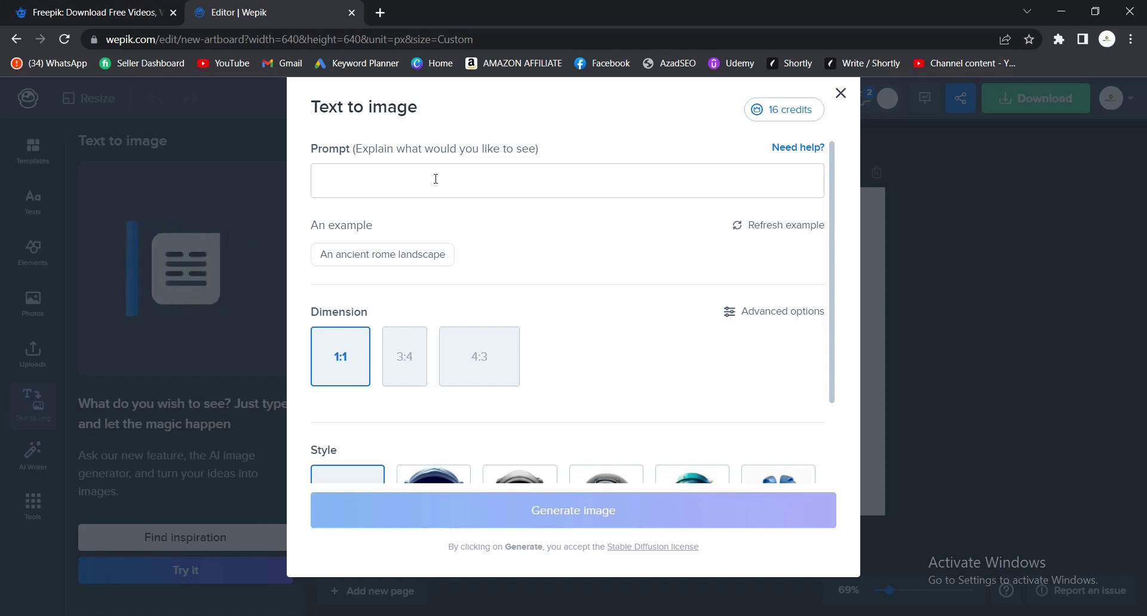
pyautogui.scroll(-2, 437, 192)
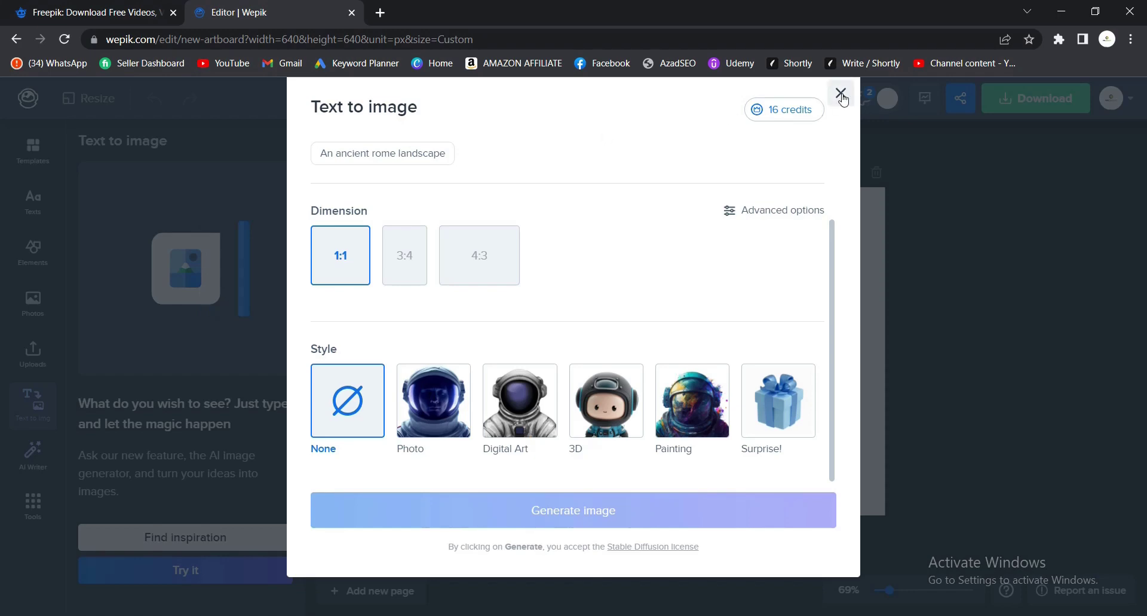
pyautogui.click(842, 95)
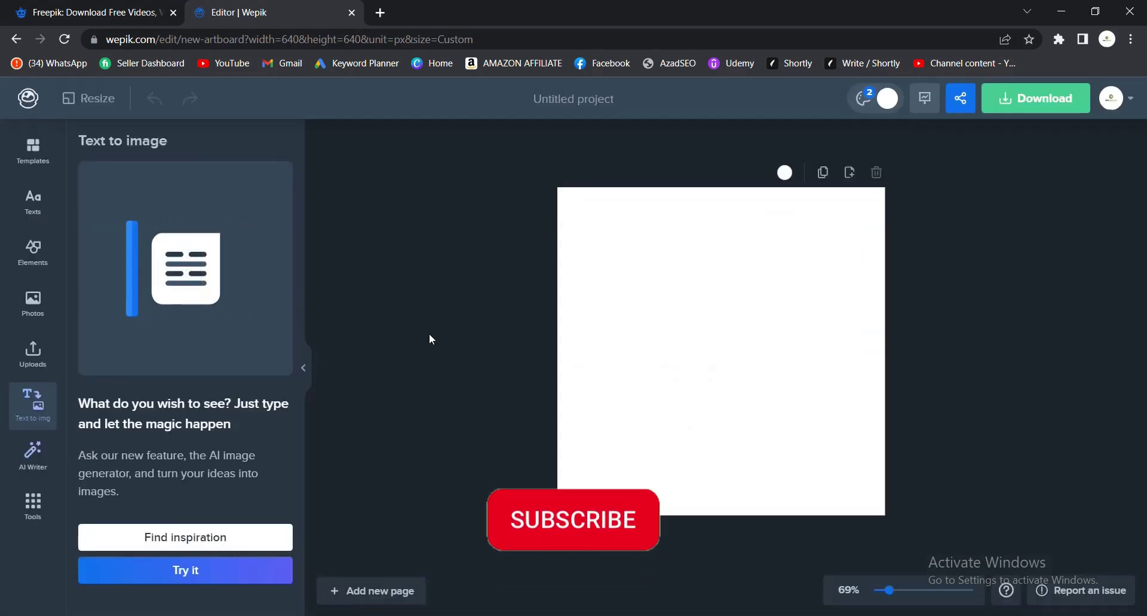